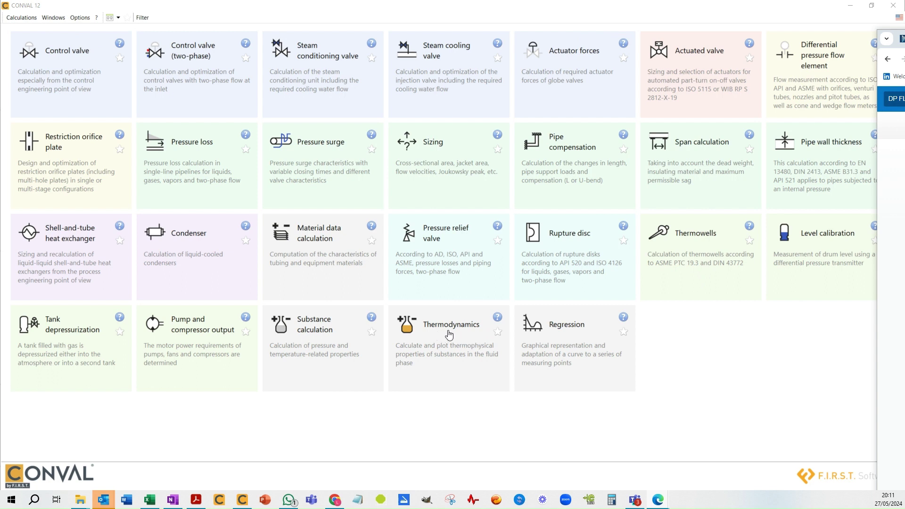
Step: Start a new Differential pressure flow element calculation and show its medium and pipe data
click(809, 57)
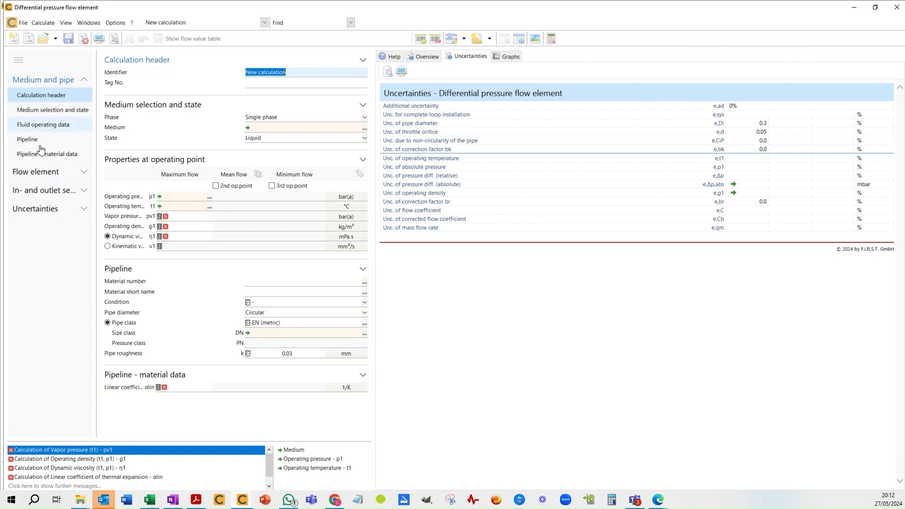
click(49, 176)
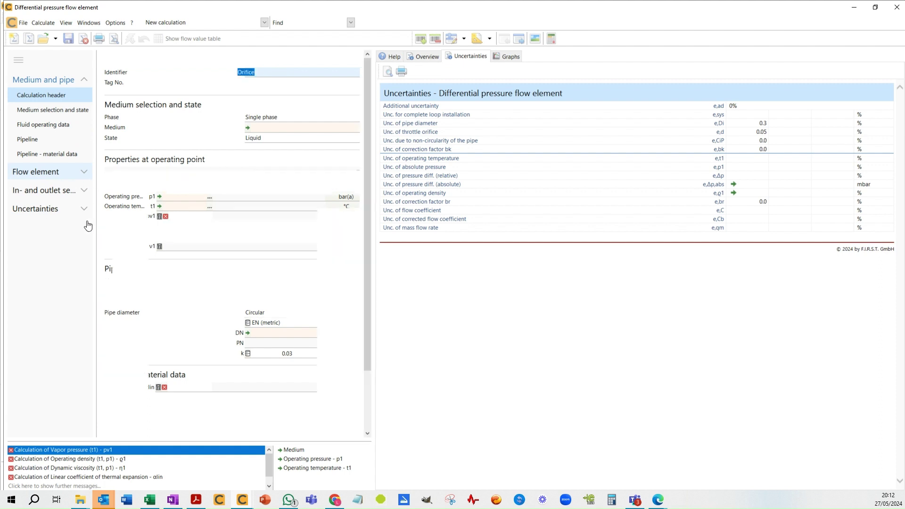
click(51, 81)
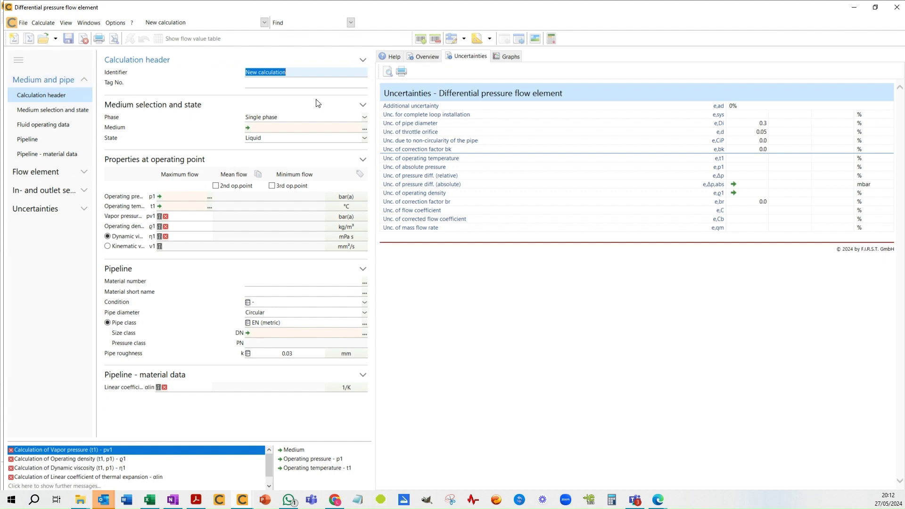
Step: Look through the help, overview, uncertainties and graphs views of the new calculation
click(389, 57)
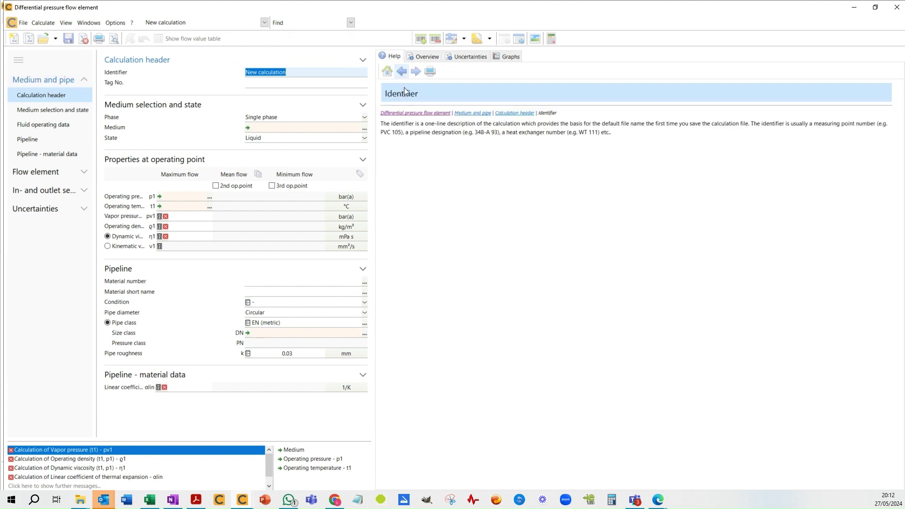
click(428, 58)
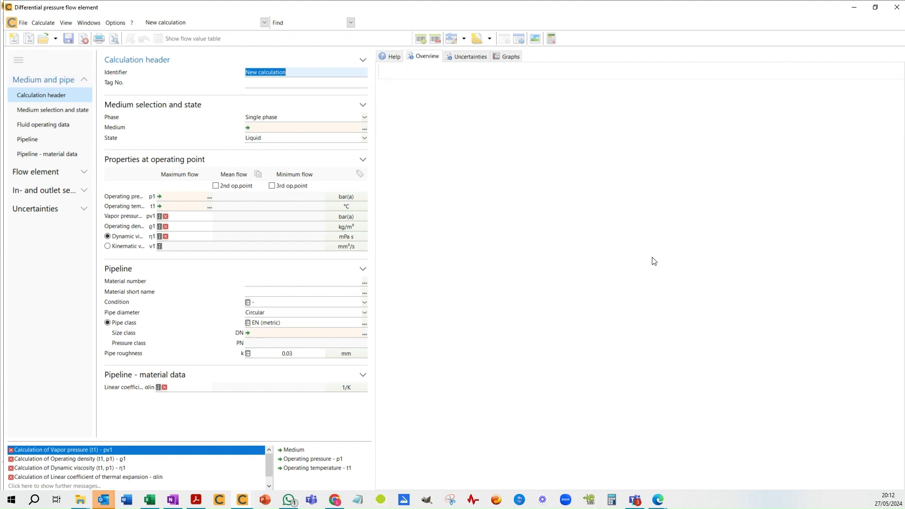
click(473, 57)
click(512, 58)
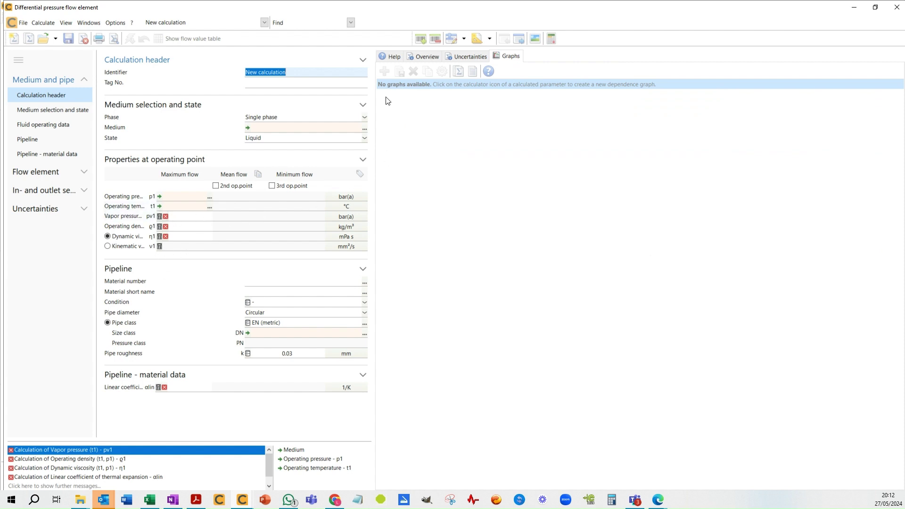
click(395, 56)
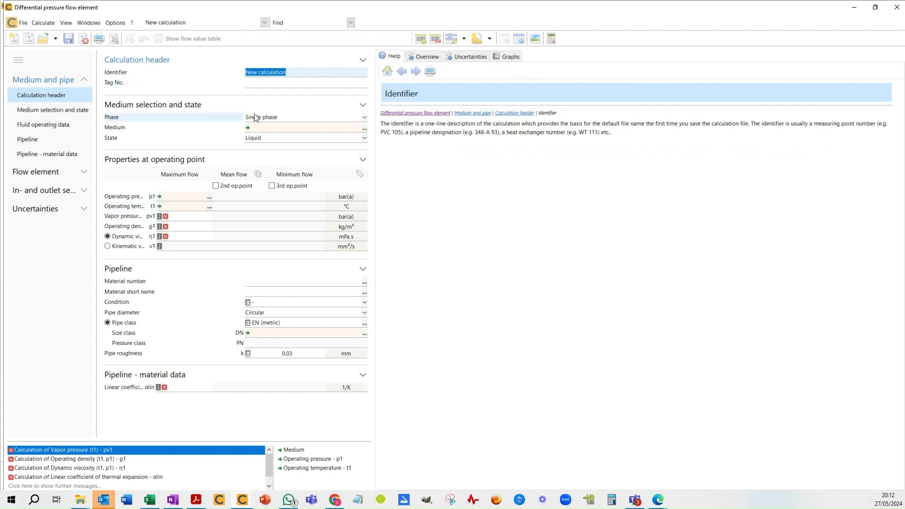
Step: Set the calculation's identifier to DPF AGA 8 OP and its tag number to FE-001-DPF
click(301, 71)
drag(310, 69, 174, 67)
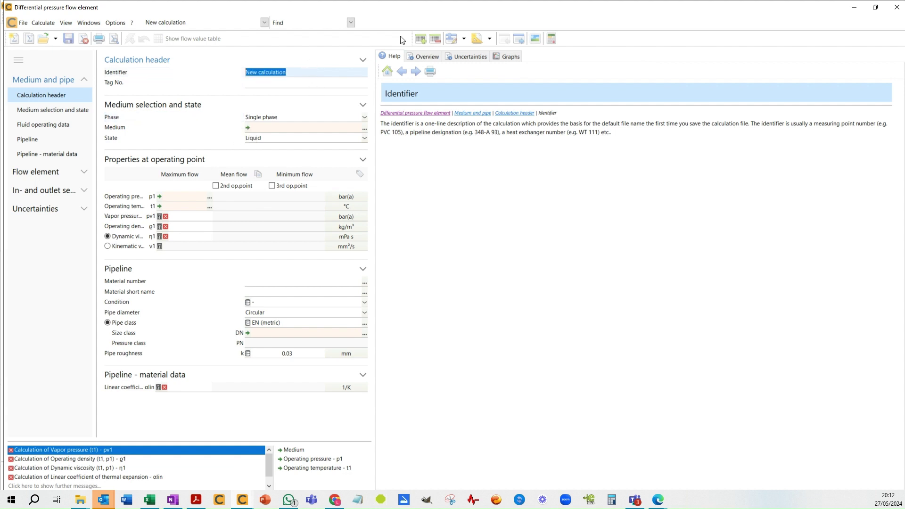
text(DPF AGA 8 OP)
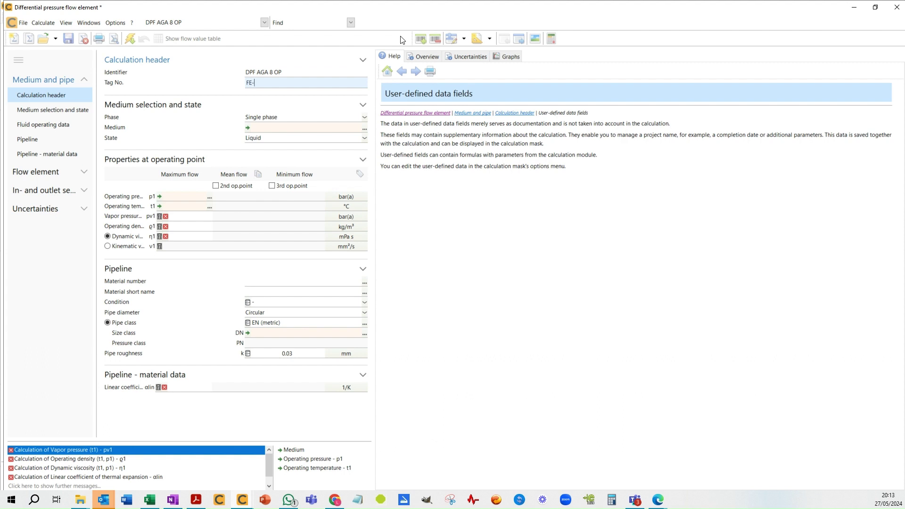
text(001-DPF)
click(362, 106)
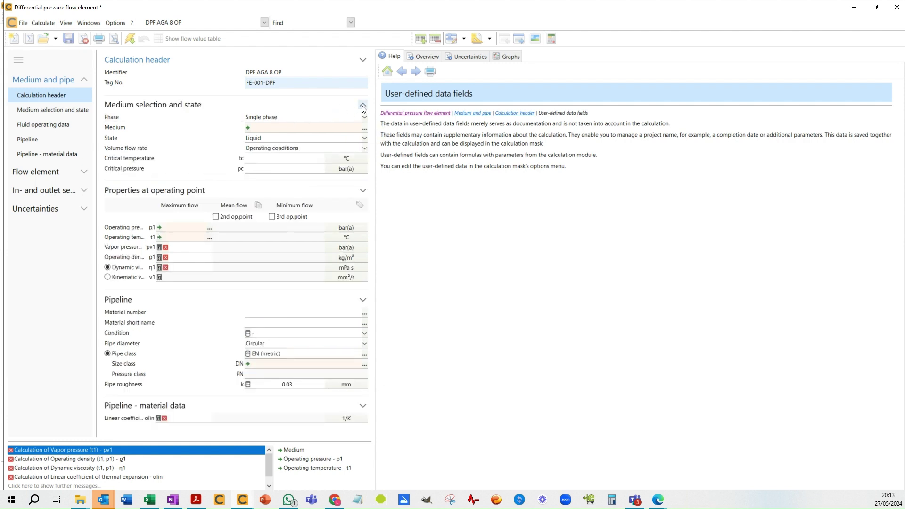
click(363, 107)
click(362, 62)
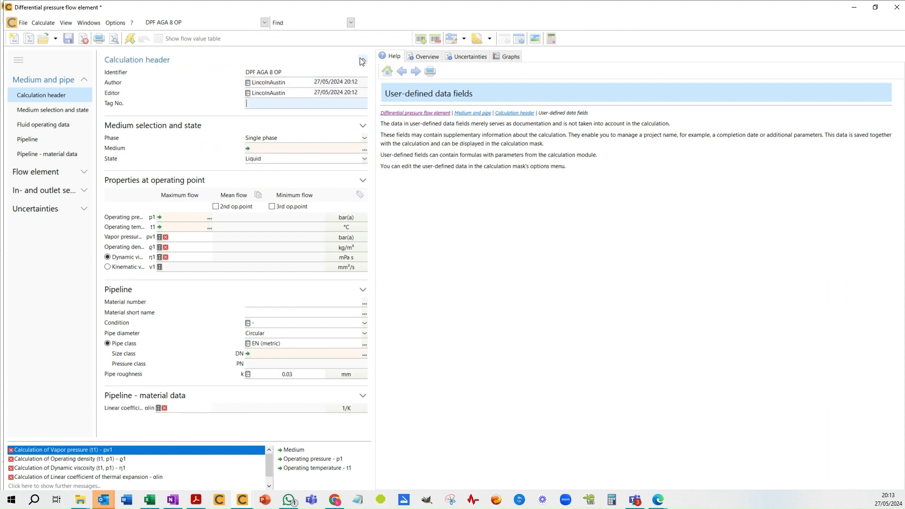
click(361, 62)
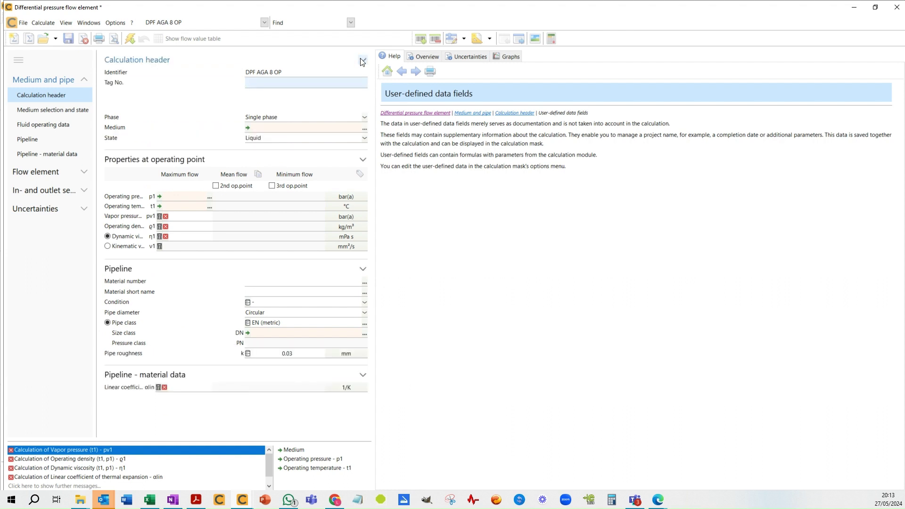
Step: Choose the fluid mixture Natural gas AGA 8 as the medium
click(363, 128)
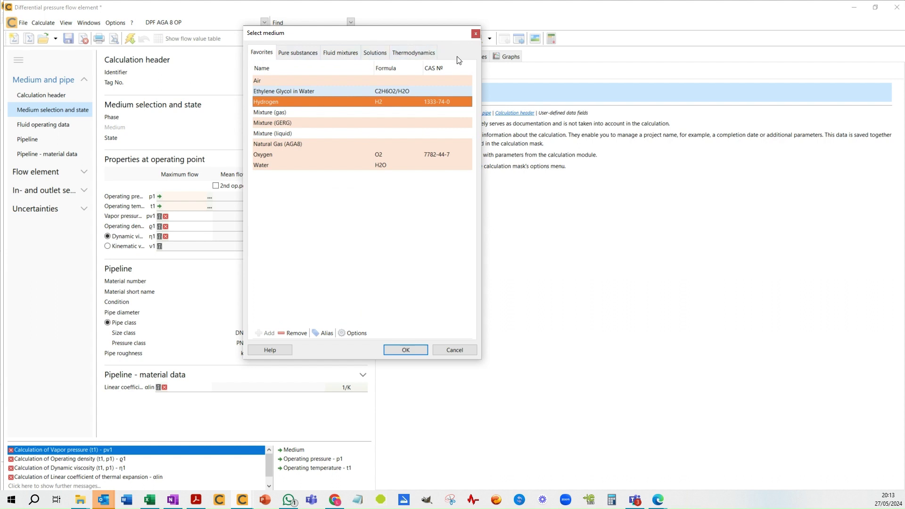
click(339, 52)
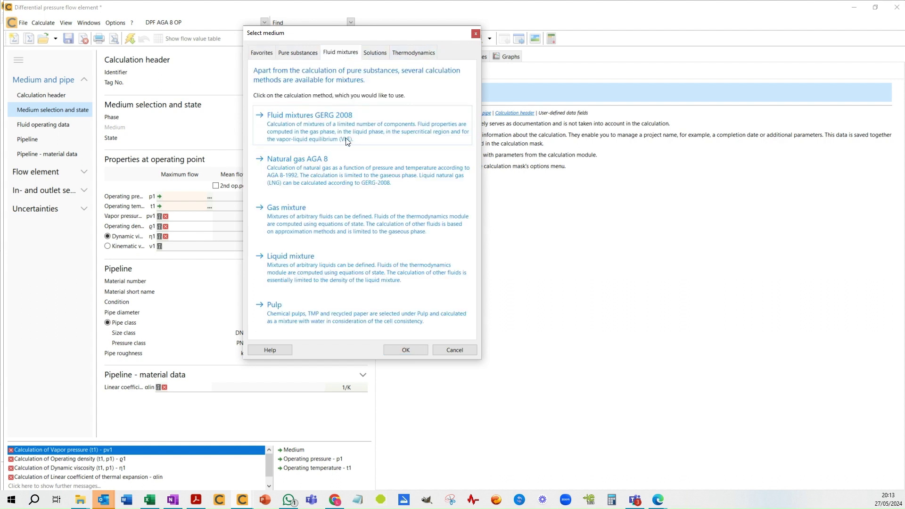
click(316, 174)
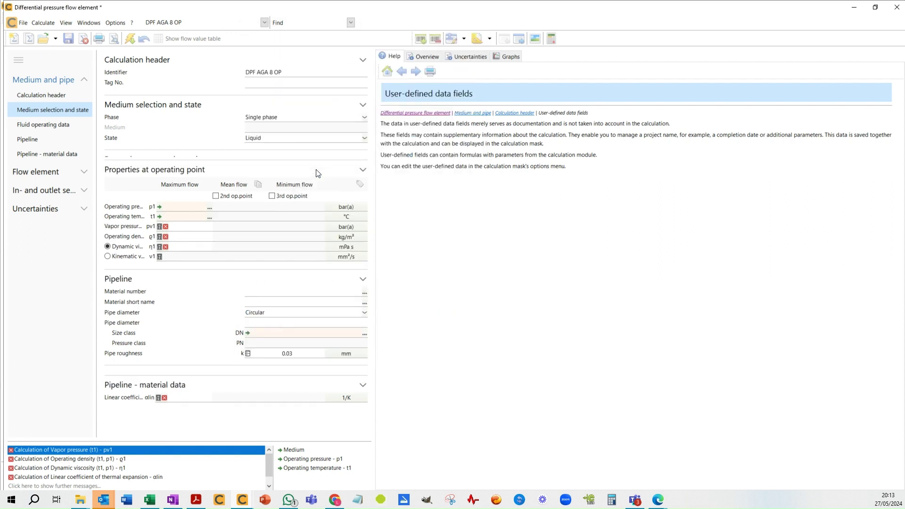
Step: Assign the public DPF AGA 8 mixture composition to the medium after reviewing its component percentages and input unit options
click(364, 138)
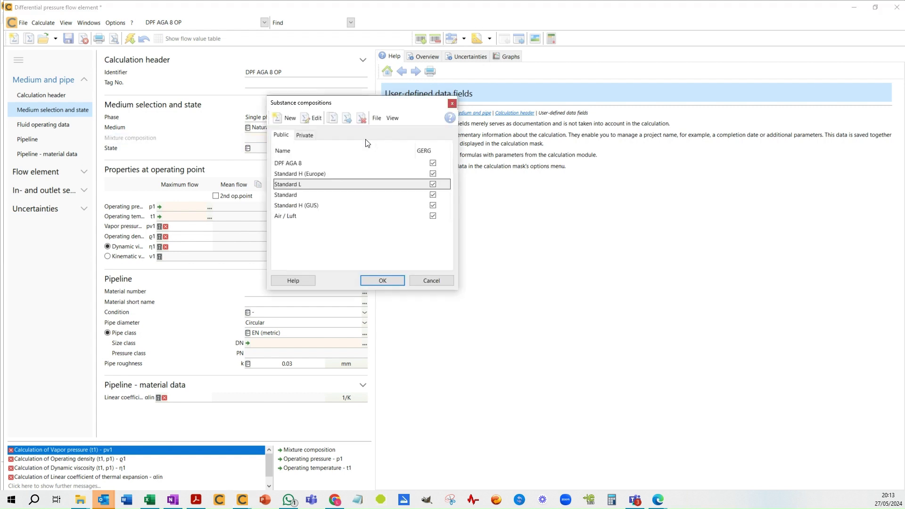
click(292, 164)
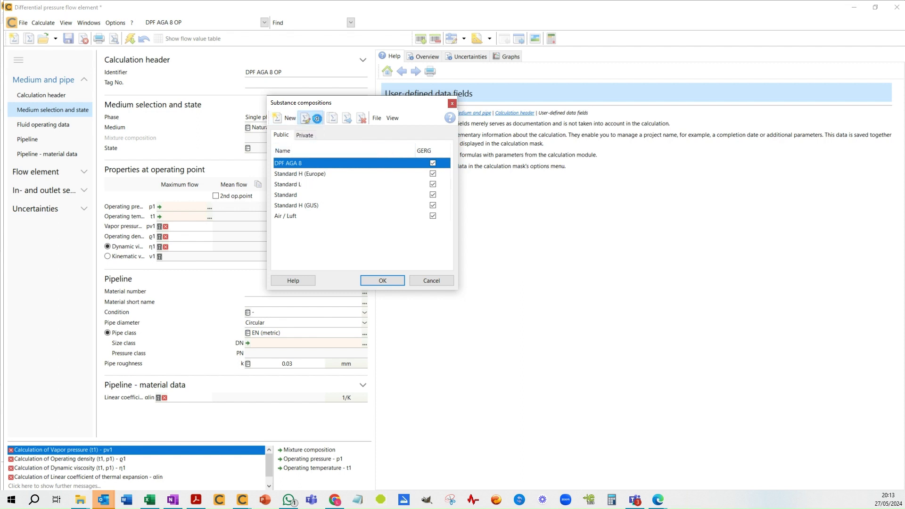
click(317, 118)
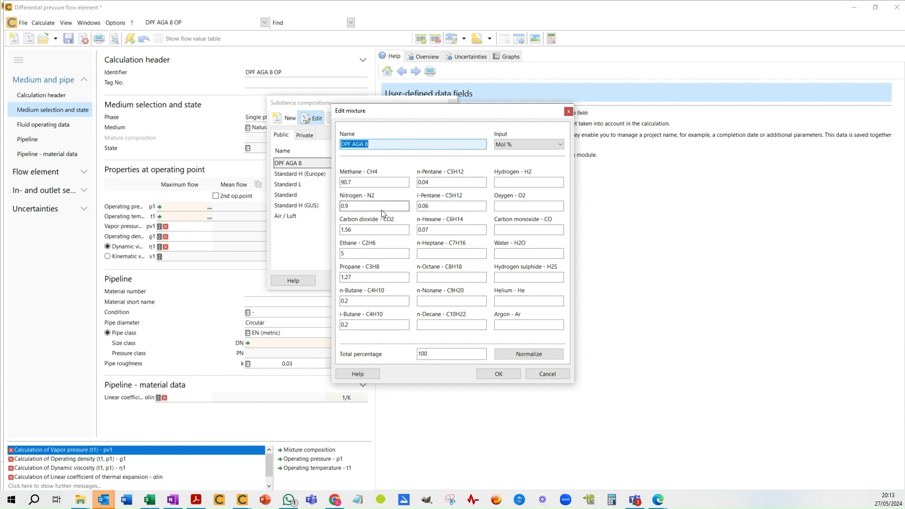
click(559, 144)
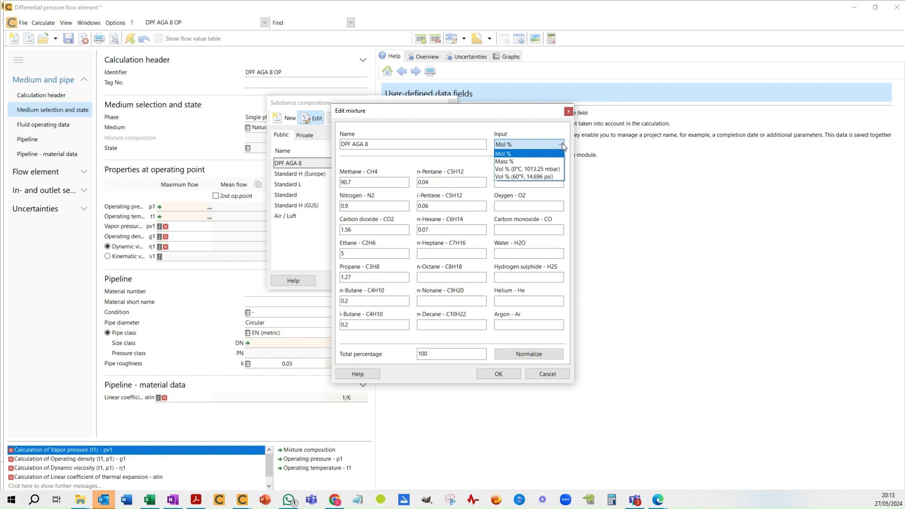
click(563, 146)
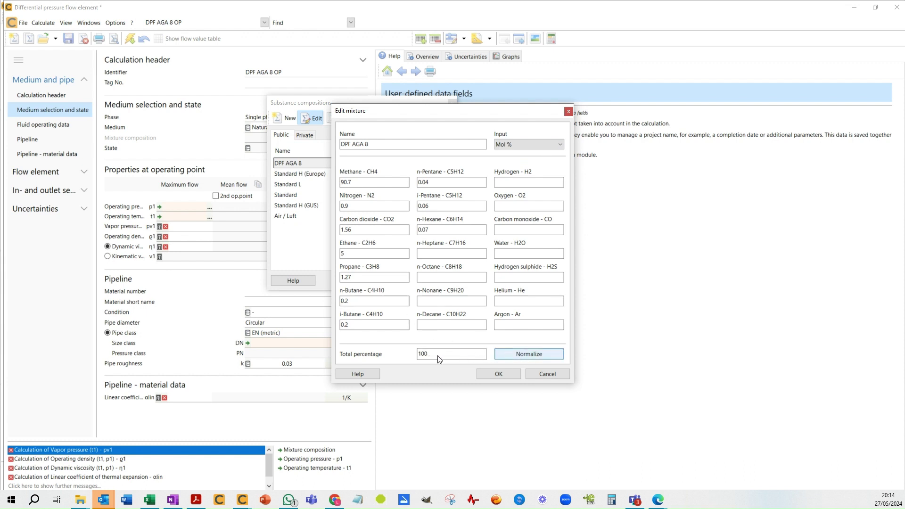
click(515, 376)
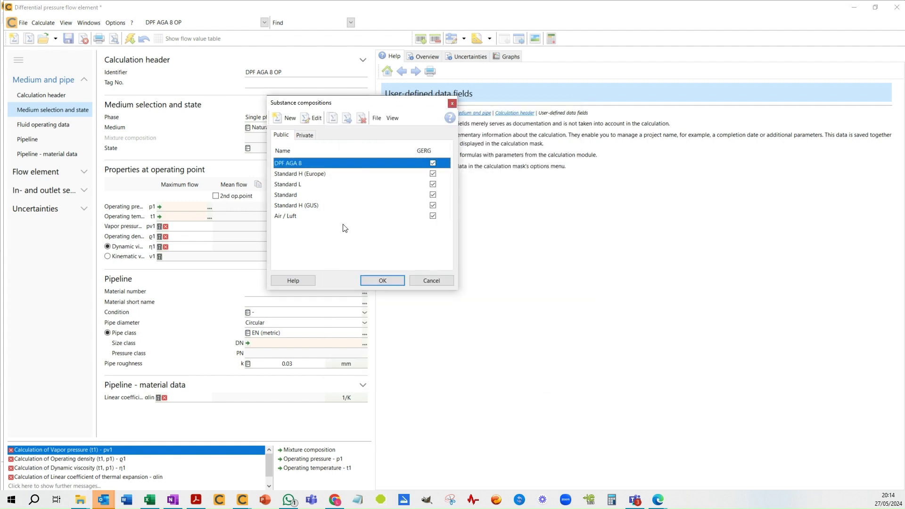
click(382, 281)
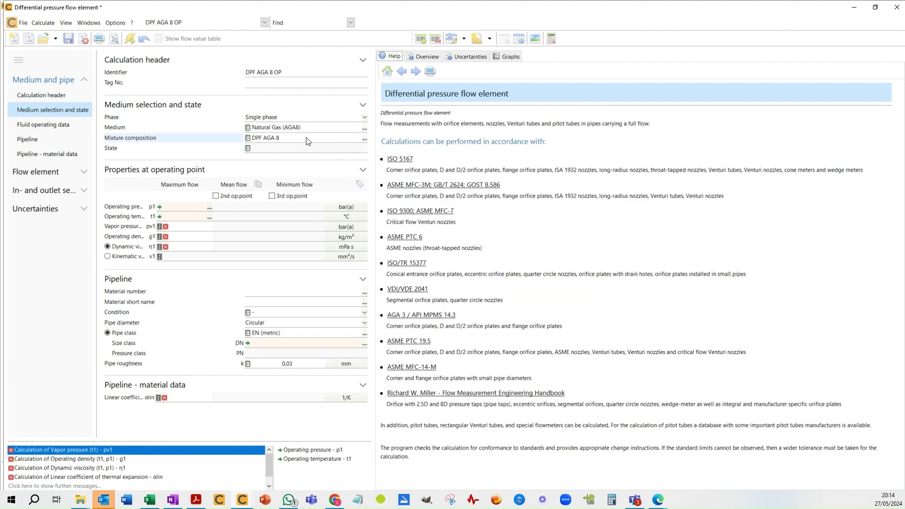
Step: Set the maximum flow operating pressure to 20 and the operating temperature to 15 °C
click(187, 208)
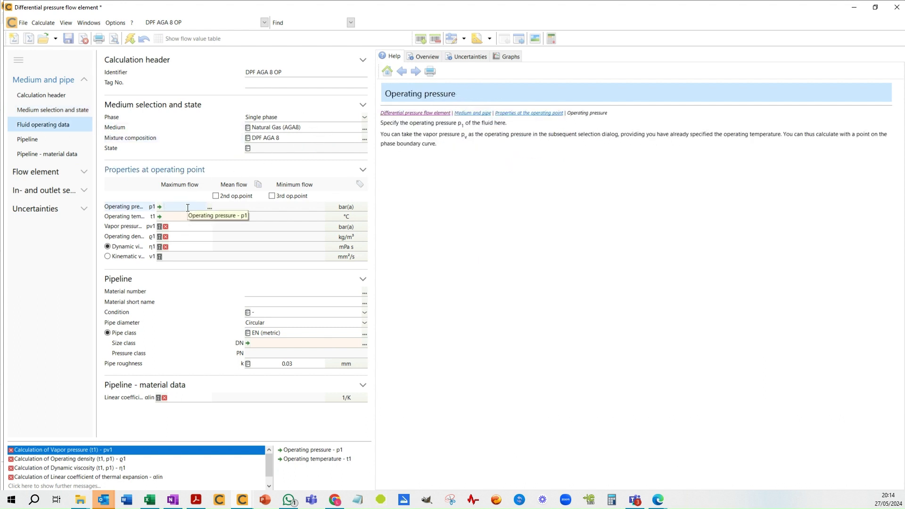
text(20)
key(Tab)
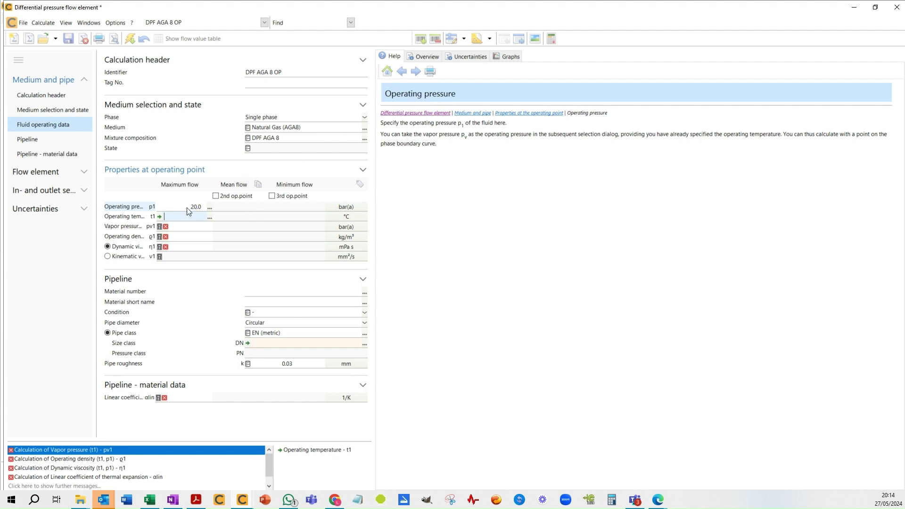
text(15)
key(Tab)
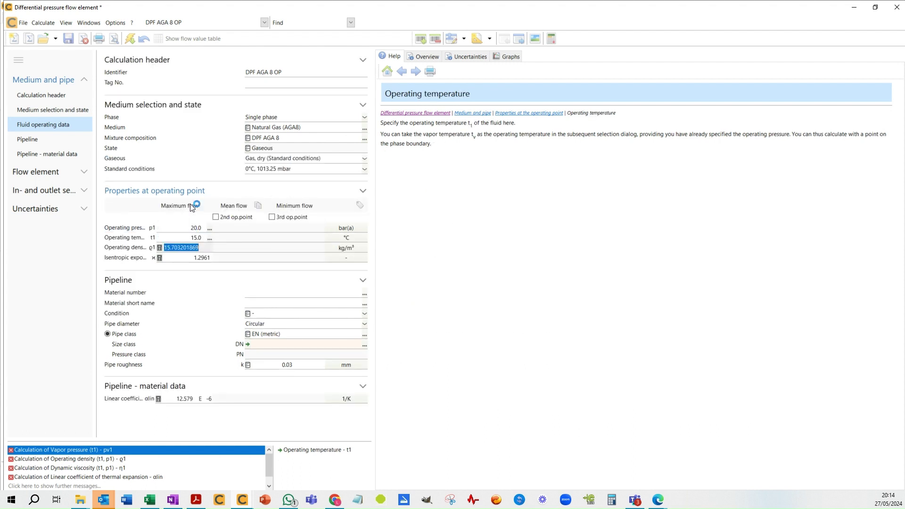
Step: Change the operating pressure unit to bar(g) and review the full list of properties at the operating point
click(495, 42)
click(494, 42)
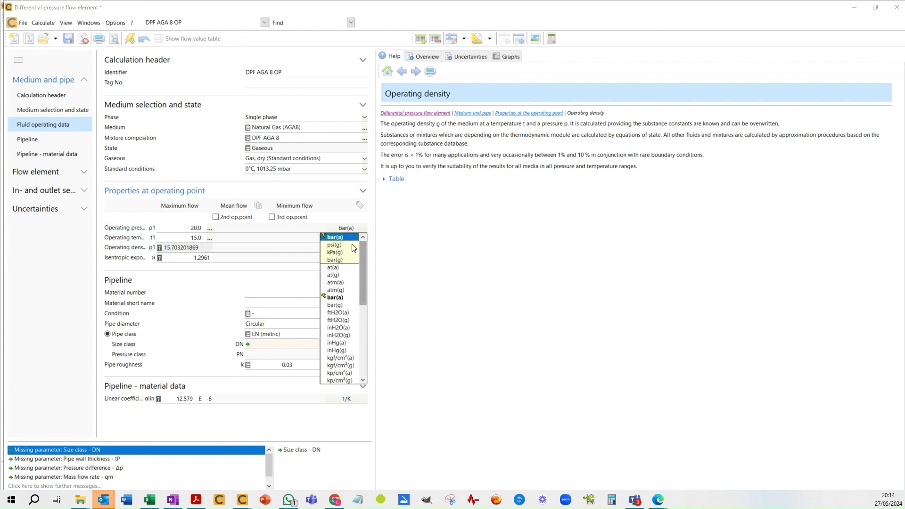
click(344, 260)
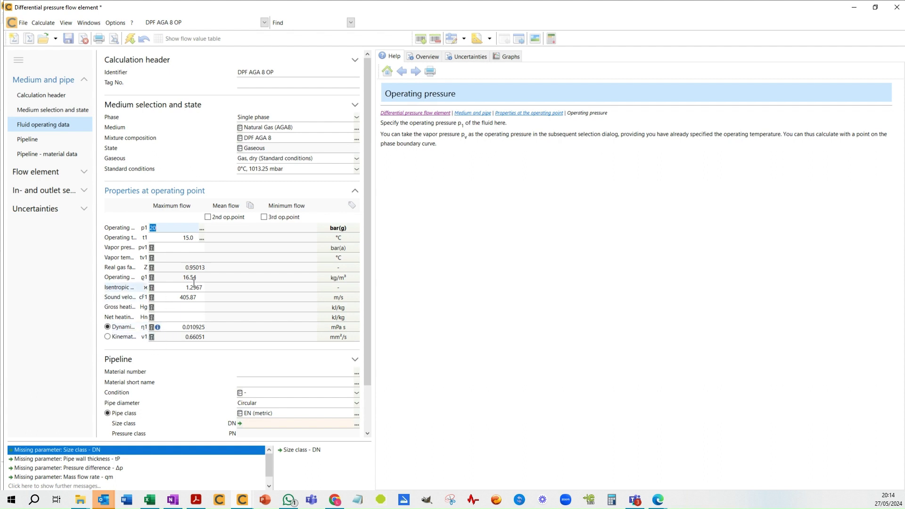
click(354, 193)
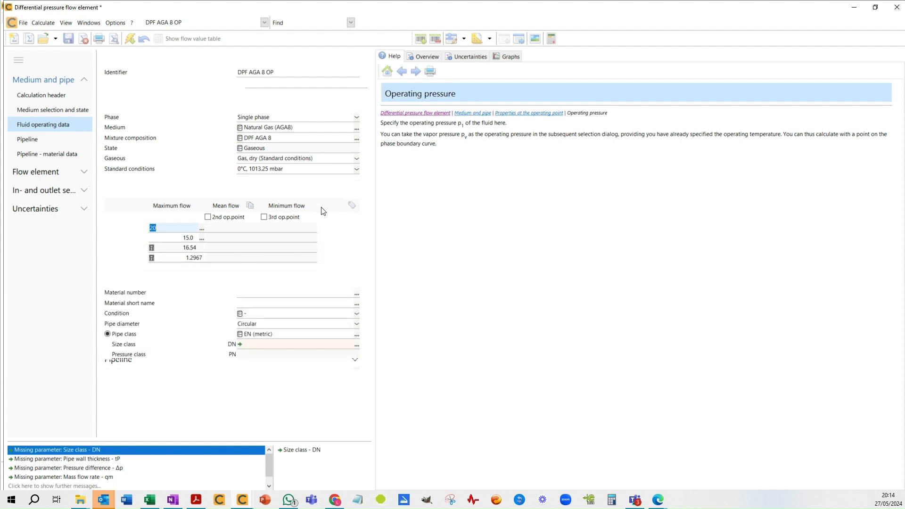
Step: Set the pipeline material to A 105 and its condition to new, seamless, cold drawn
click(263, 303)
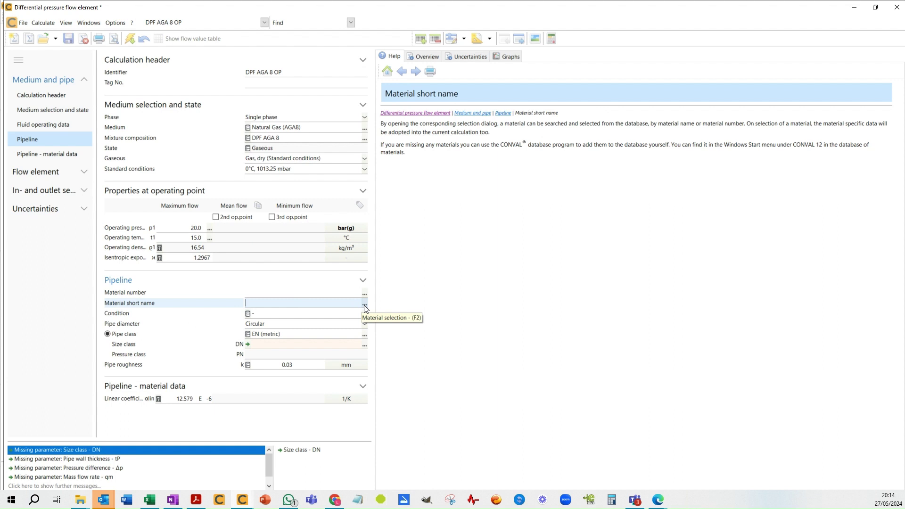
text(A 105)
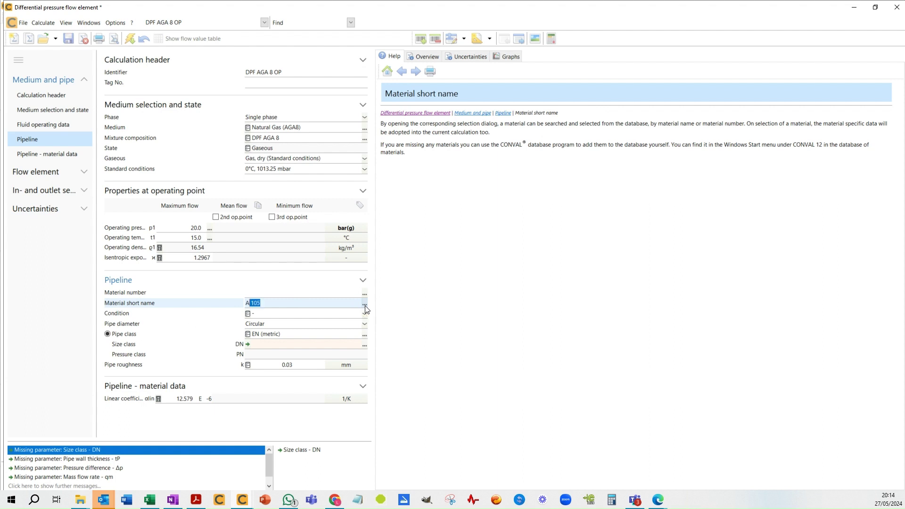
key(Tab)
key(Up)
key(Up)
key(Up)
key(Up)
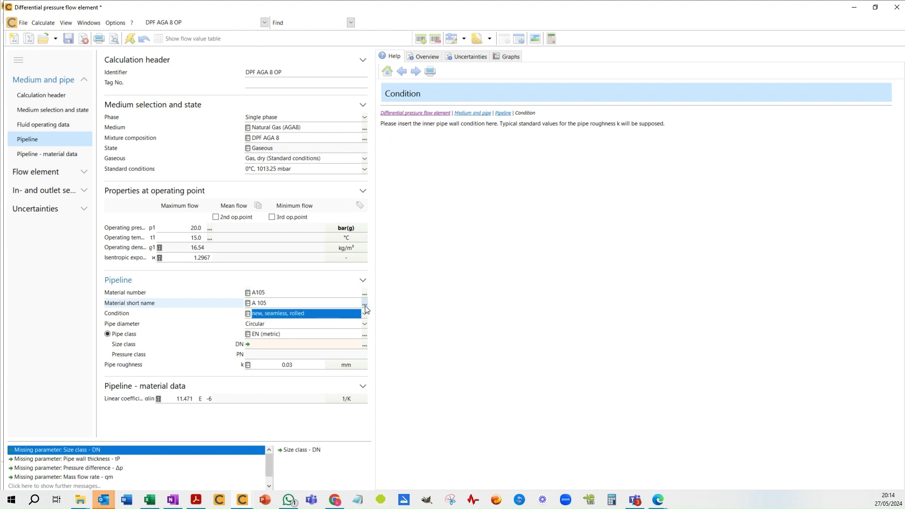
key(Up)
key(Tab)
Step: Set the pipe class to ANSI, keeping the pipe diameter type circular
key(Tab)
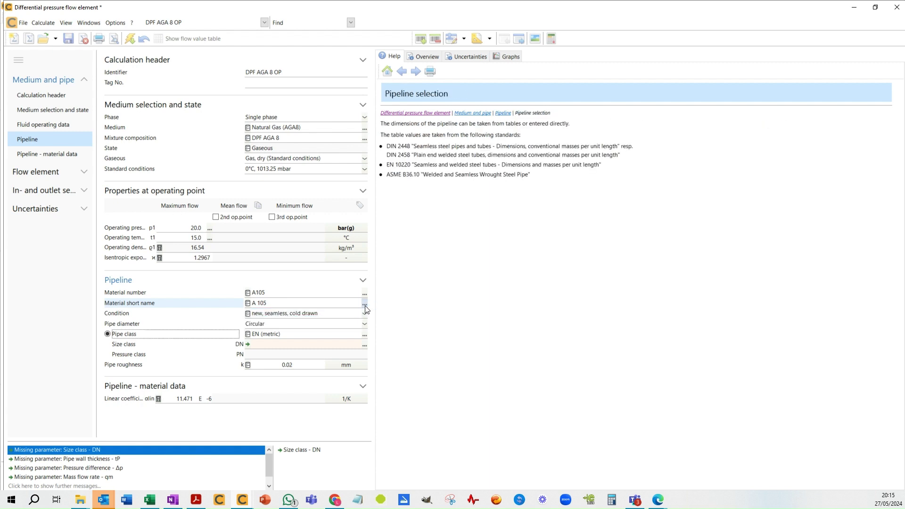
key(Tab)
key(Down)
key(Down)
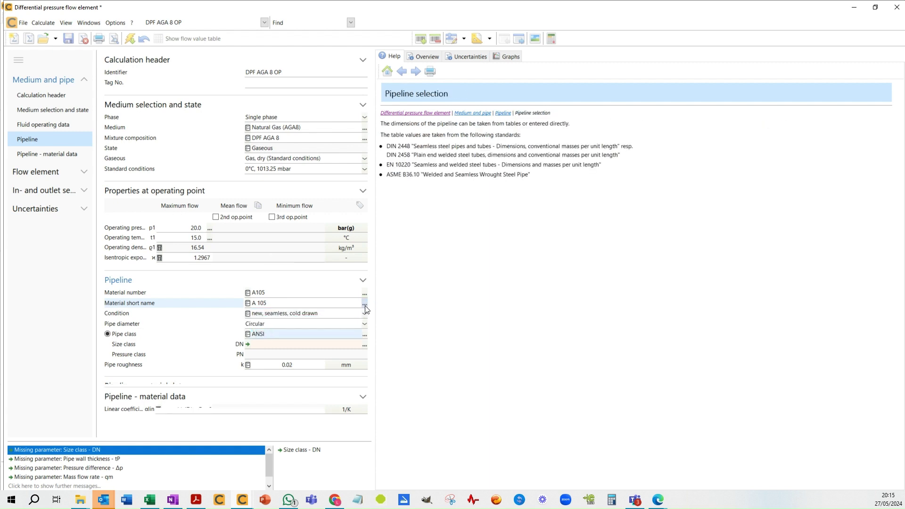
key(Tab)
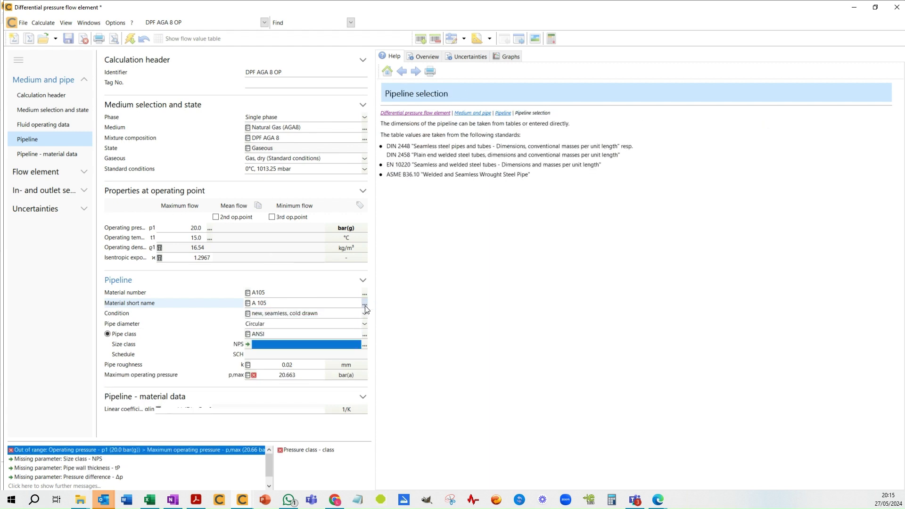
Step: Select pipe size 6" with Schedule 80 and pressure class 300, and switch the pipe diameter unit to mm
click(364, 345)
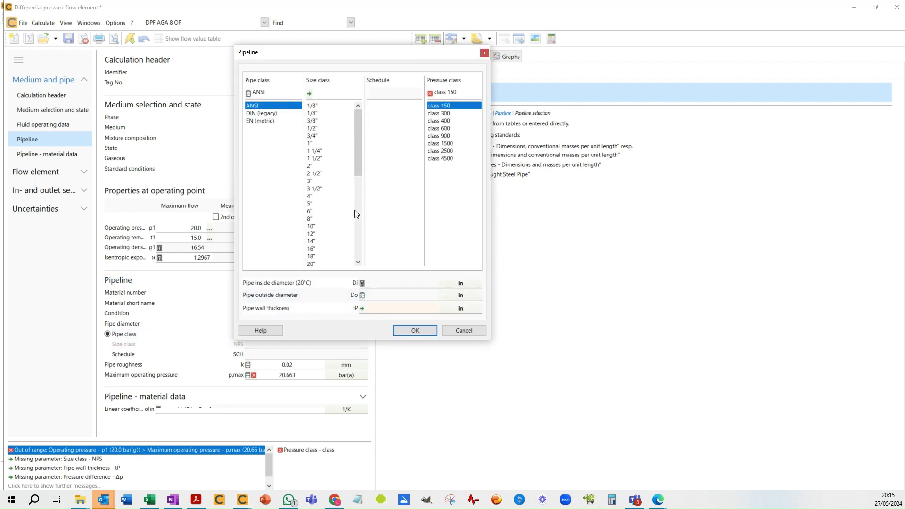
click(323, 211)
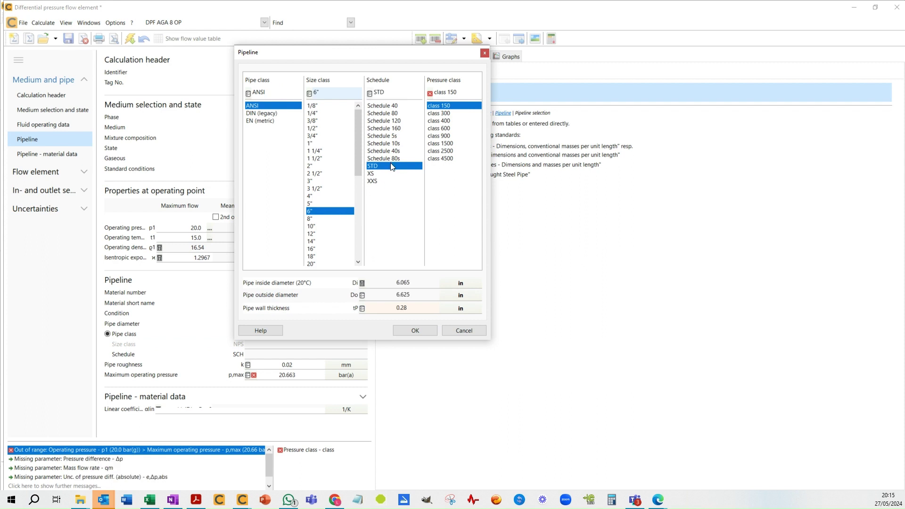
click(395, 115)
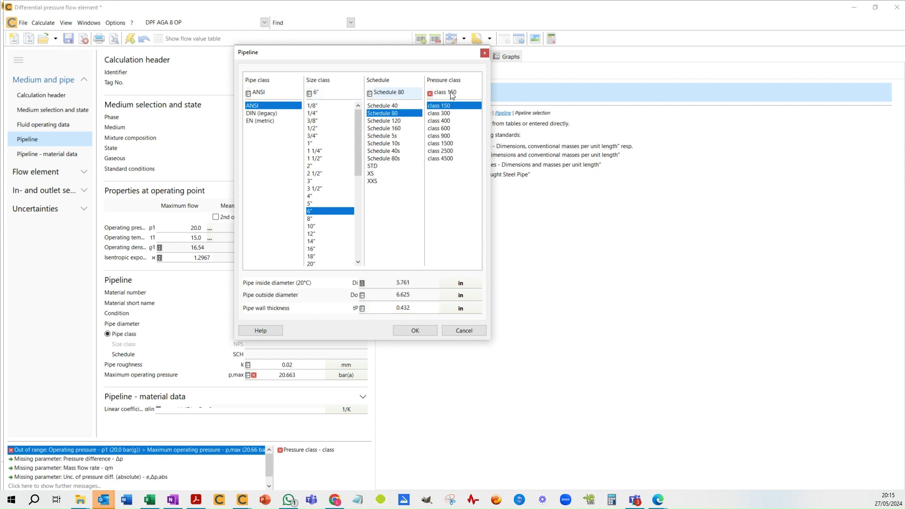
click(444, 114)
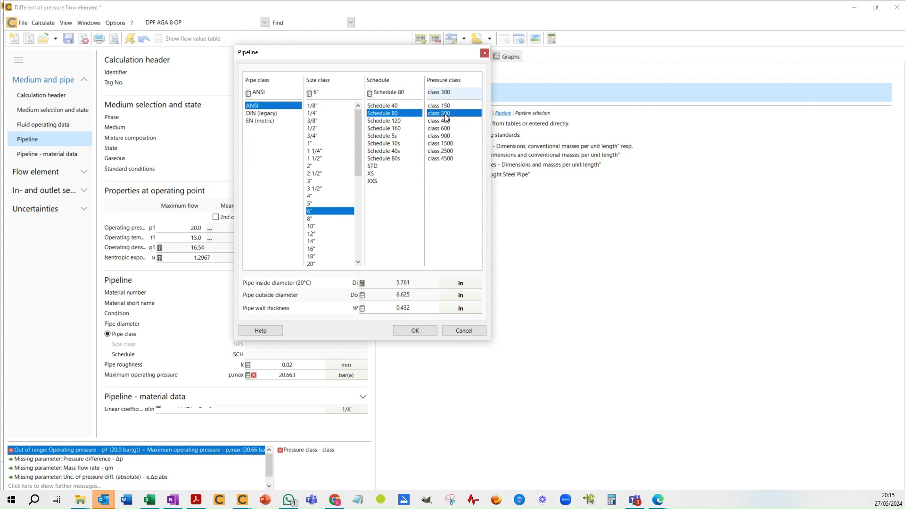
click(469, 284)
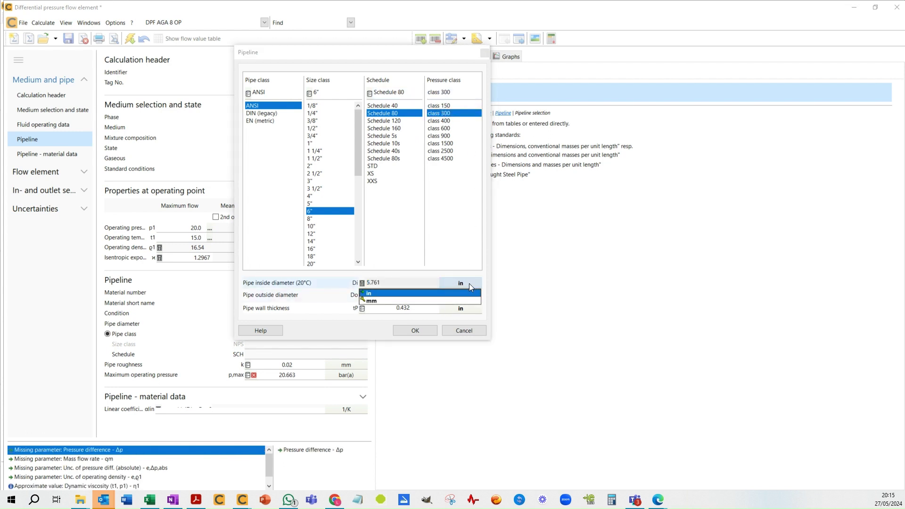
click(400, 303)
click(426, 331)
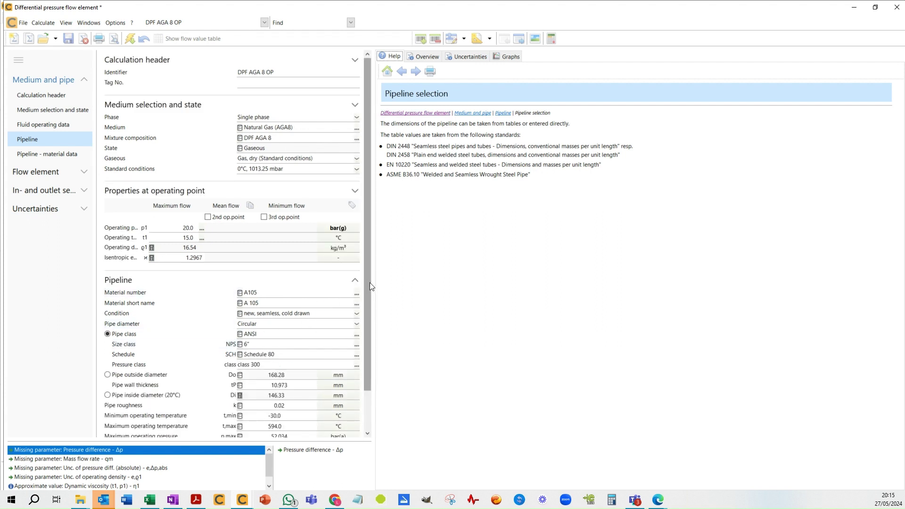
Step: Review the pipeline material data, show the full set of calculation parameters, and return to the reduced parameter view
scroll(363, 333, down, 2)
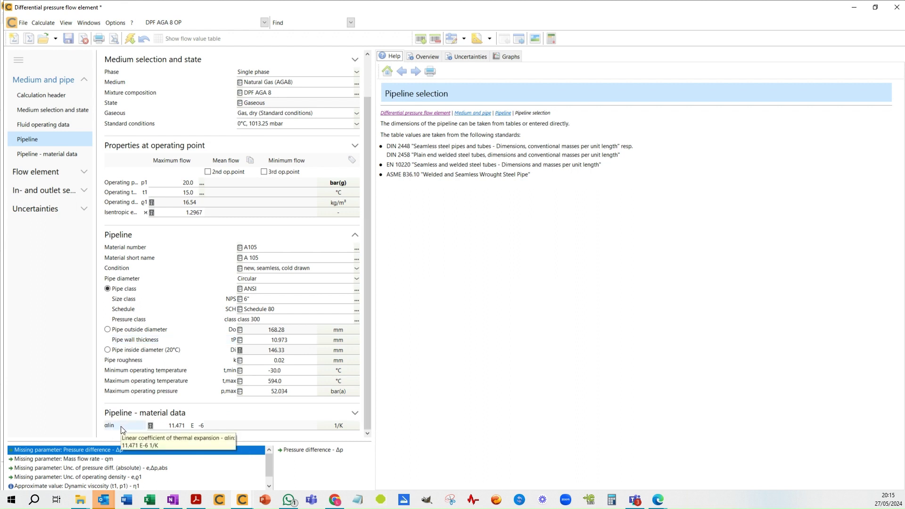
click(423, 41)
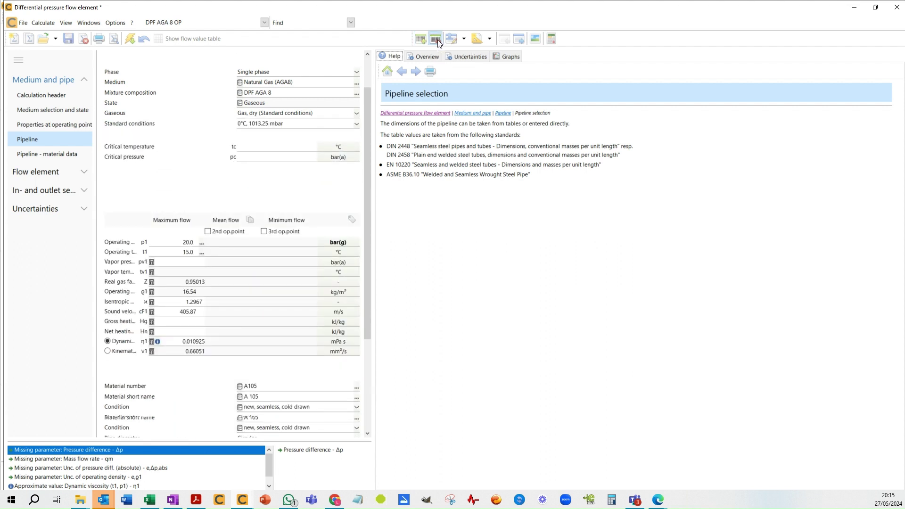
click(437, 40)
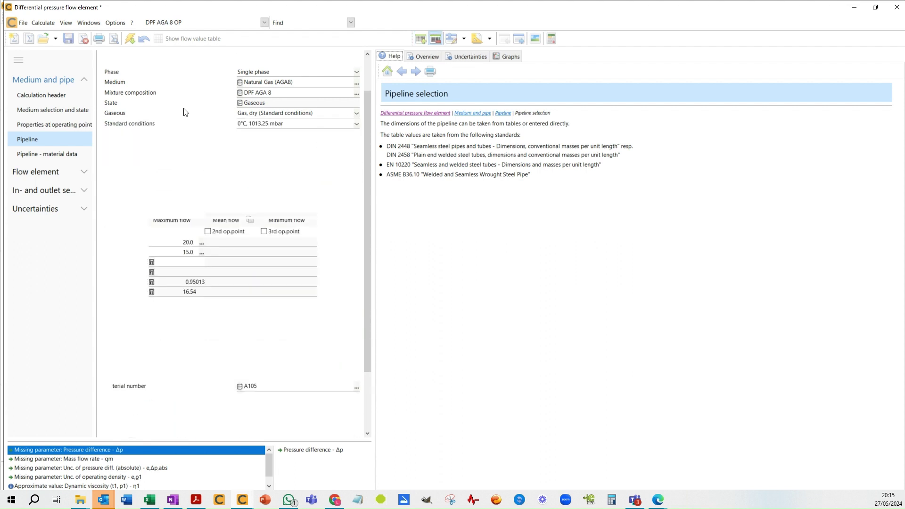
Step: Specify flange taps as the orifice pressure tapping and 316 as the flow element's material short name
click(40, 173)
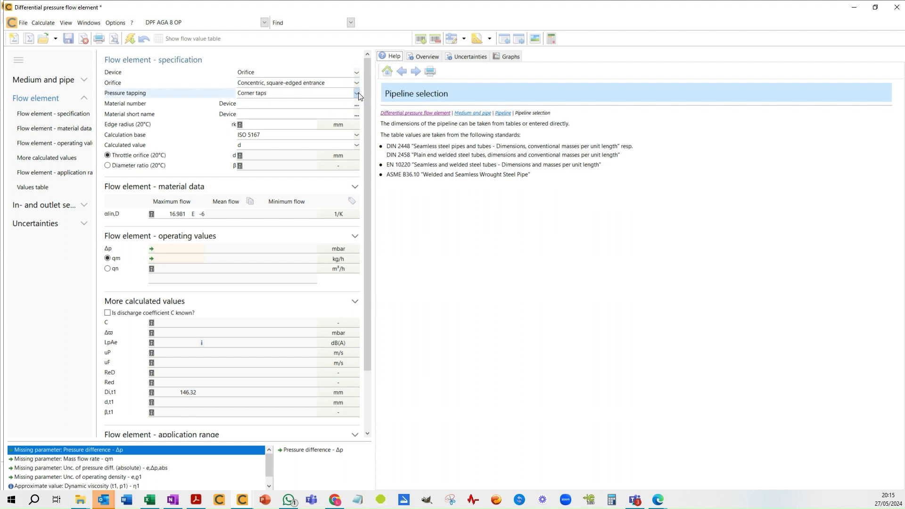
click(357, 93)
click(267, 109)
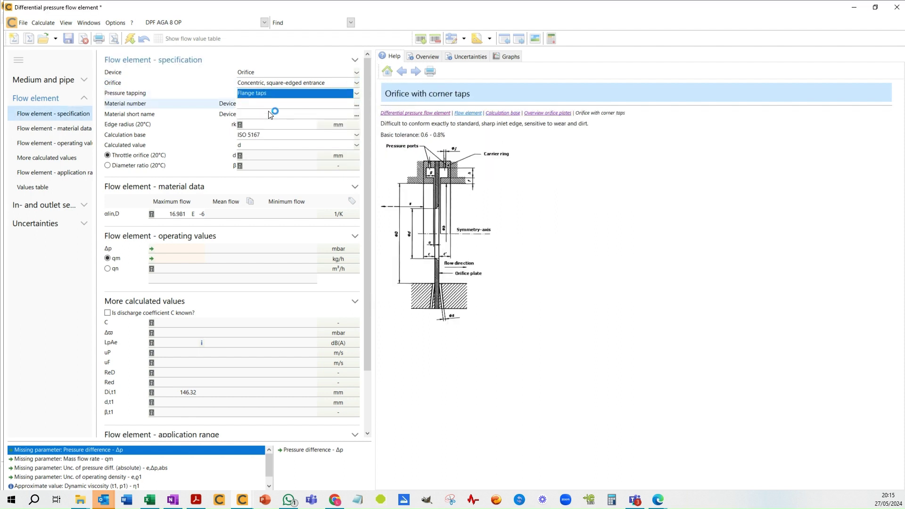
click(269, 112)
text(3)
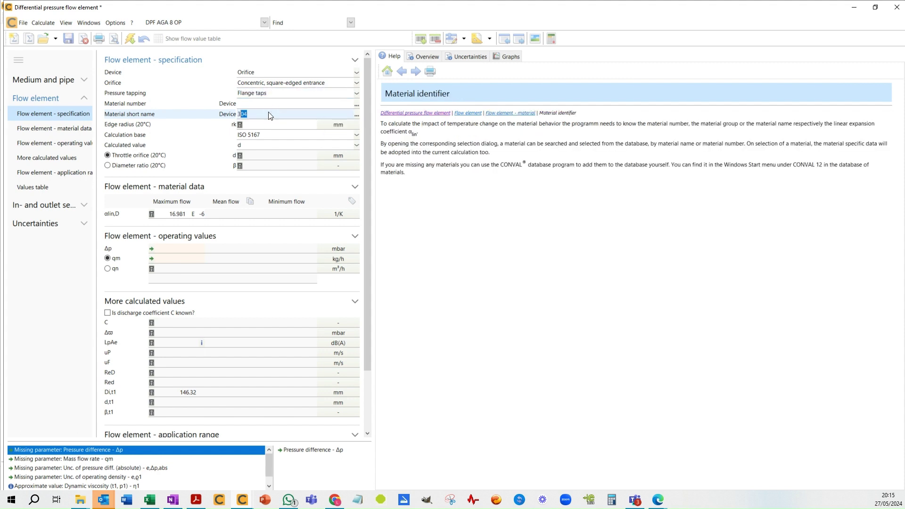
text(16)
key(Tab)
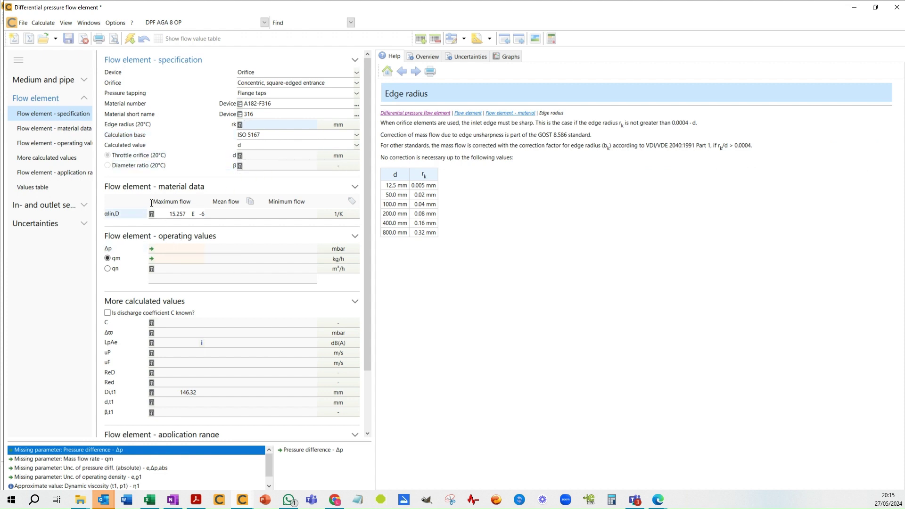
Step: Set the maximum flow pressure difference to 250 mbar and the standard volume flow rate qn to 20000 m³/h
click(160, 248)
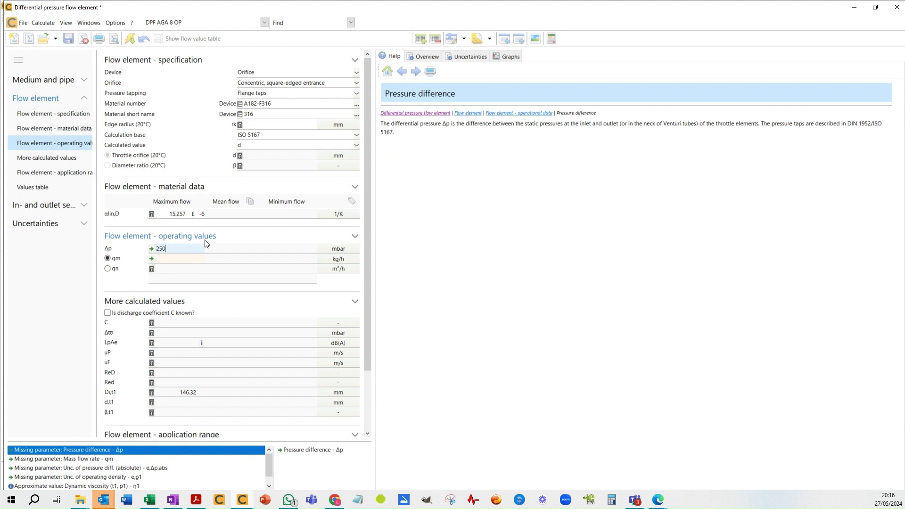
key(Tab)
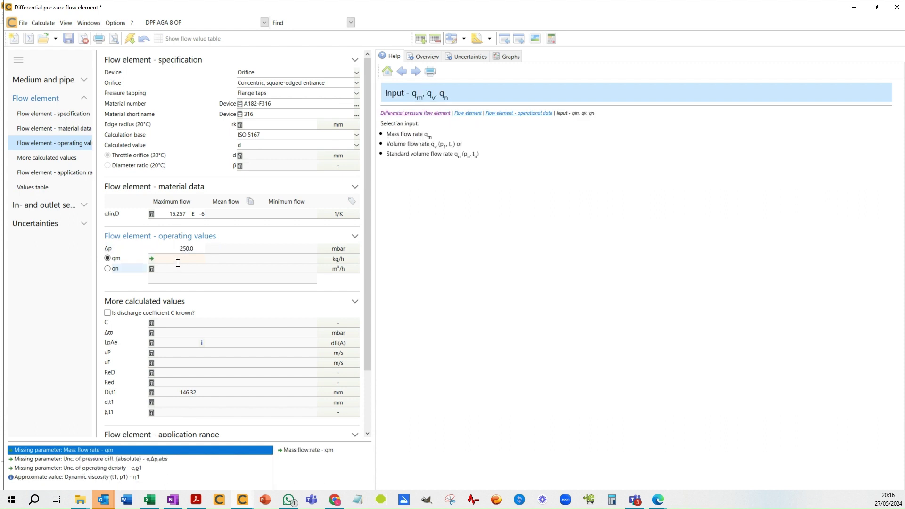
click(107, 268)
click(171, 270)
text(20000)
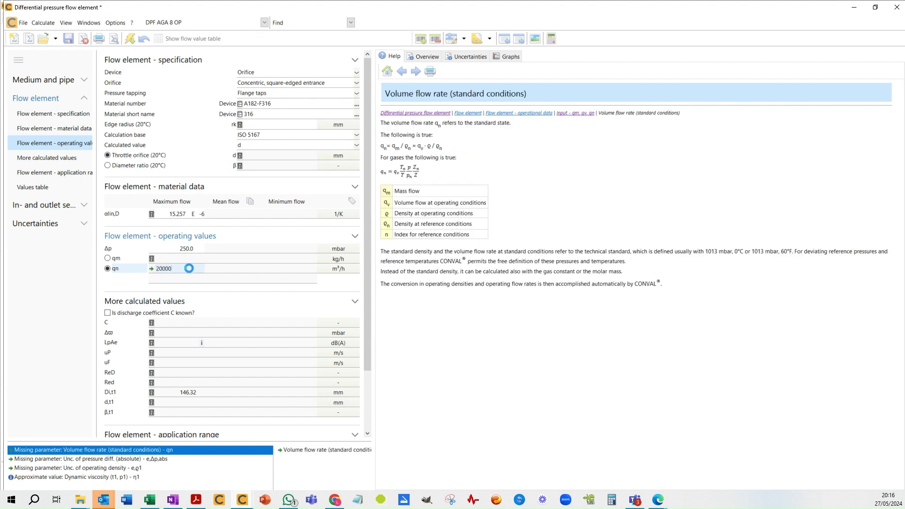
key(Return)
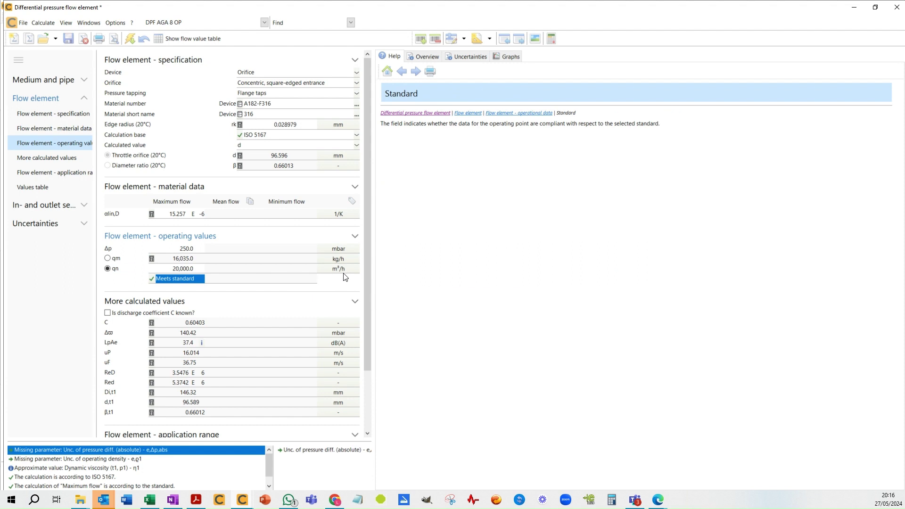
Step: Check the available standard conditions for the medium without changing the selection
click(47, 86)
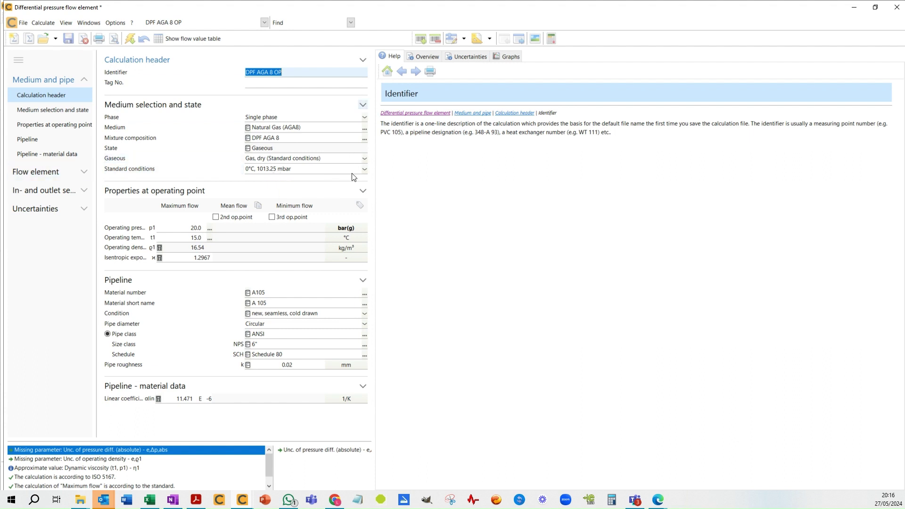
click(366, 169)
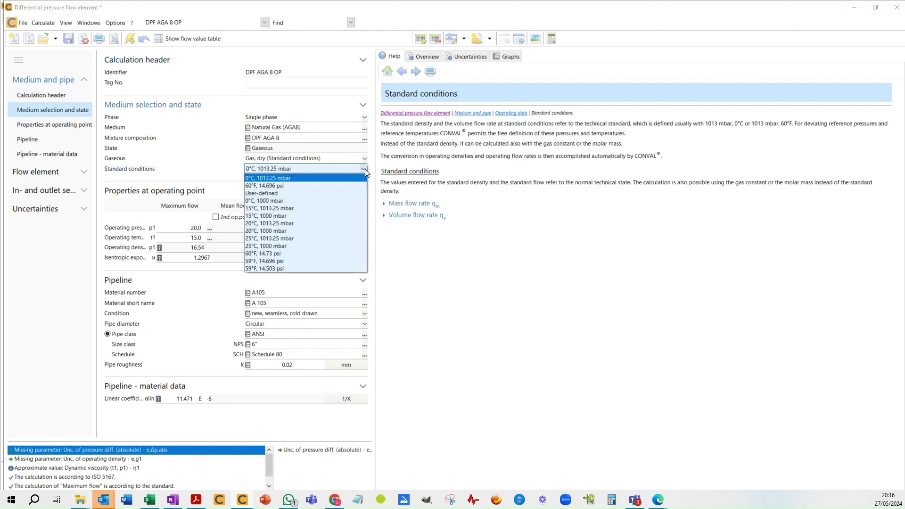
key(Tab)
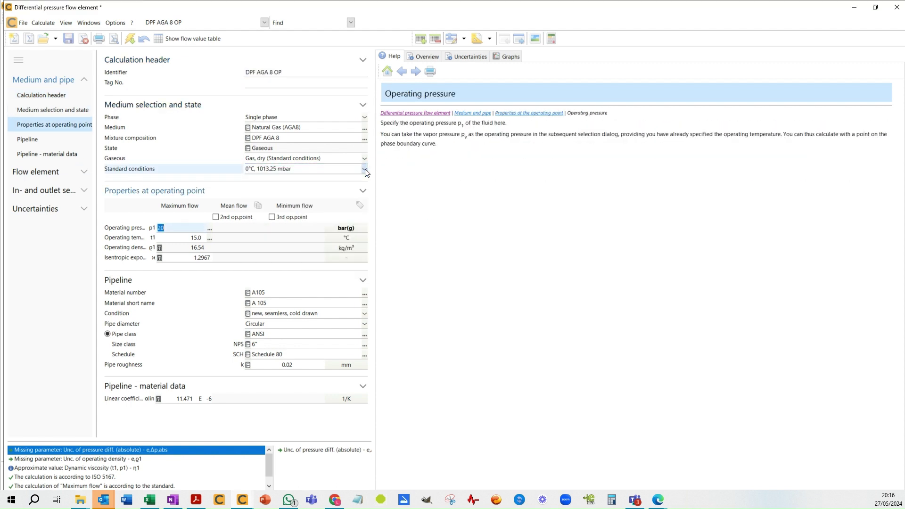
Step: Check the calculated throttle orifice diameter and express the required inlet and outlet sections as factors of D
click(42, 177)
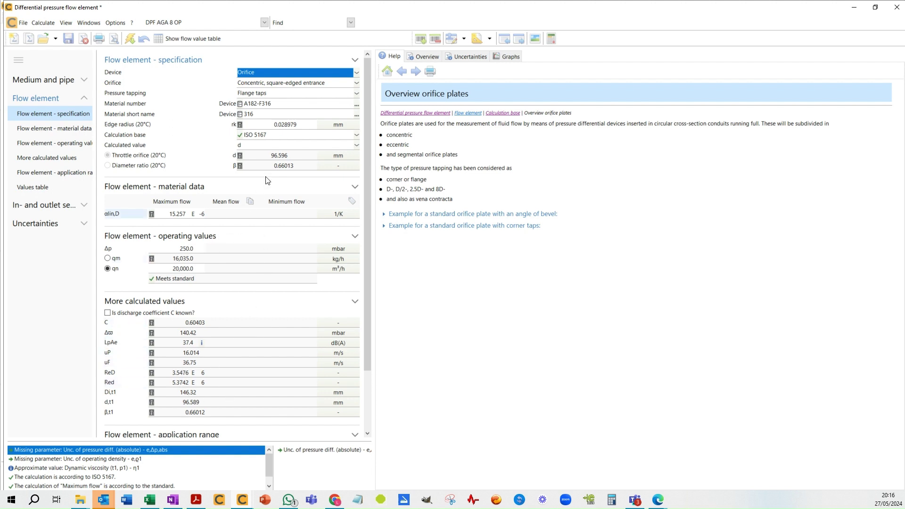
drag(256, 155, 275, 155)
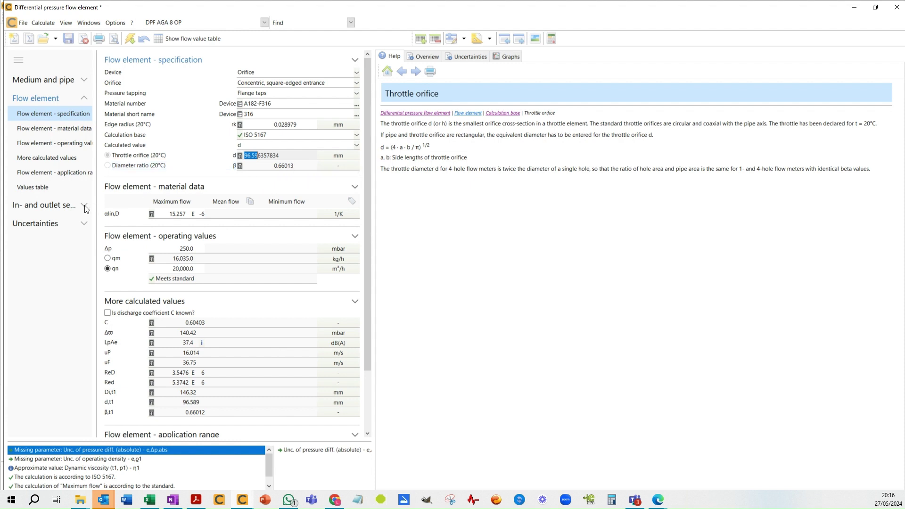
click(47, 207)
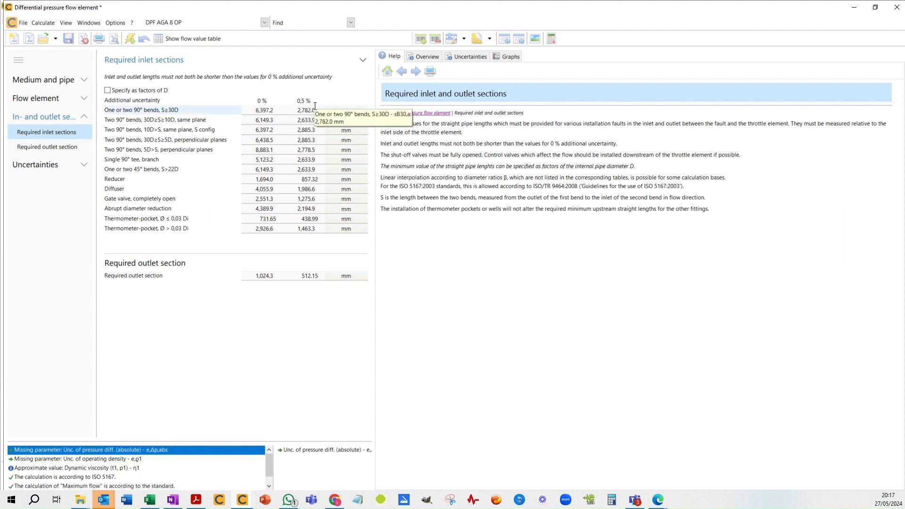
click(108, 90)
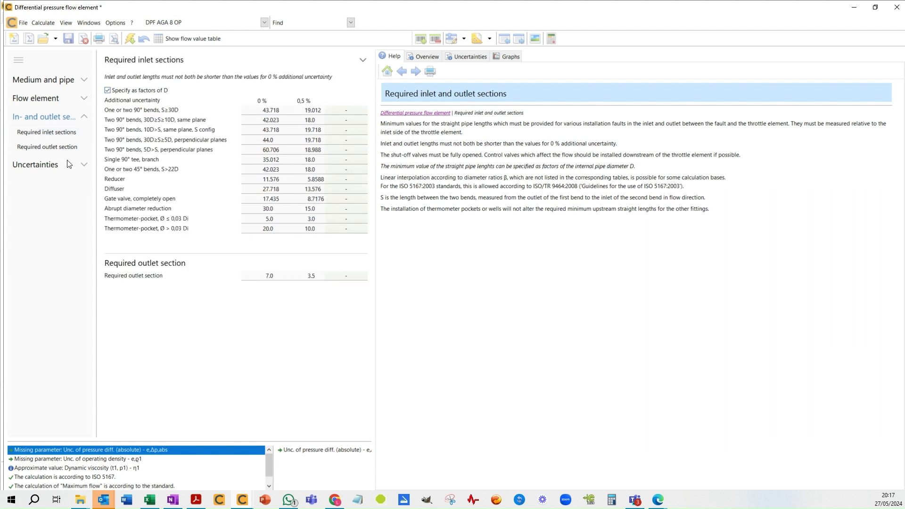
Step: Set the uncertainty for the complete loop installation to 0 %
click(44, 164)
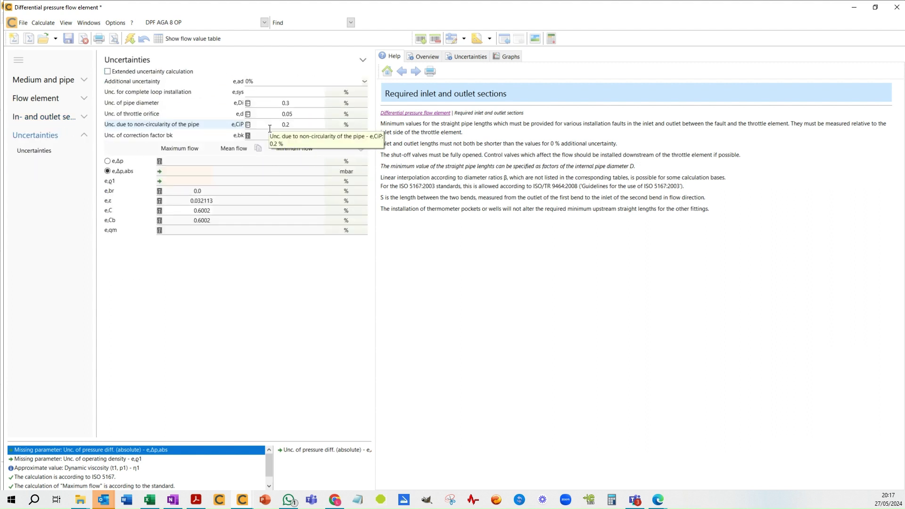
click(267, 87)
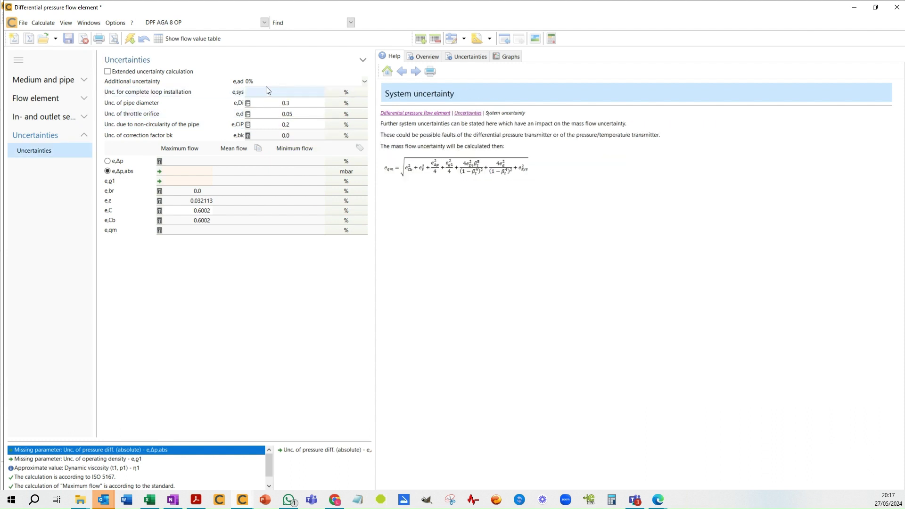
key(Return)
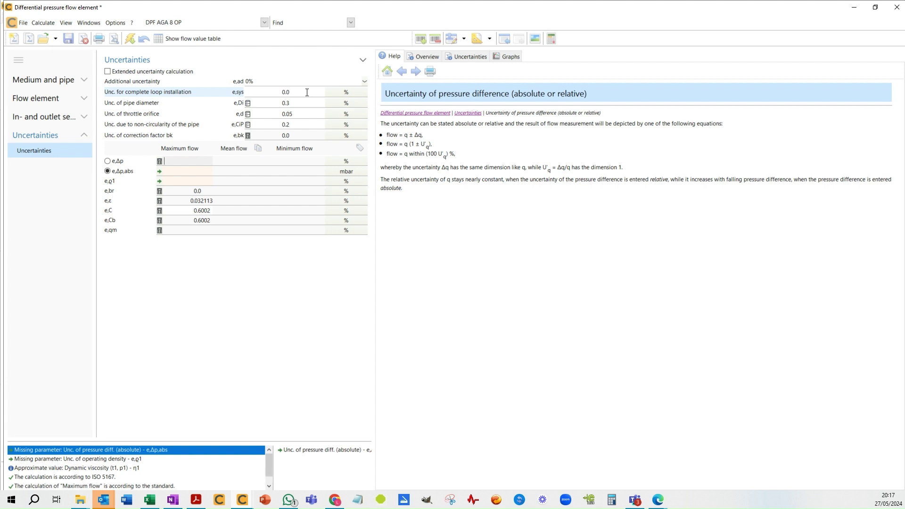
Step: Set the absolute uncertainty of the pressure difference to 0.025 mbar and the operating density uncertainty to 0 %
click(108, 161)
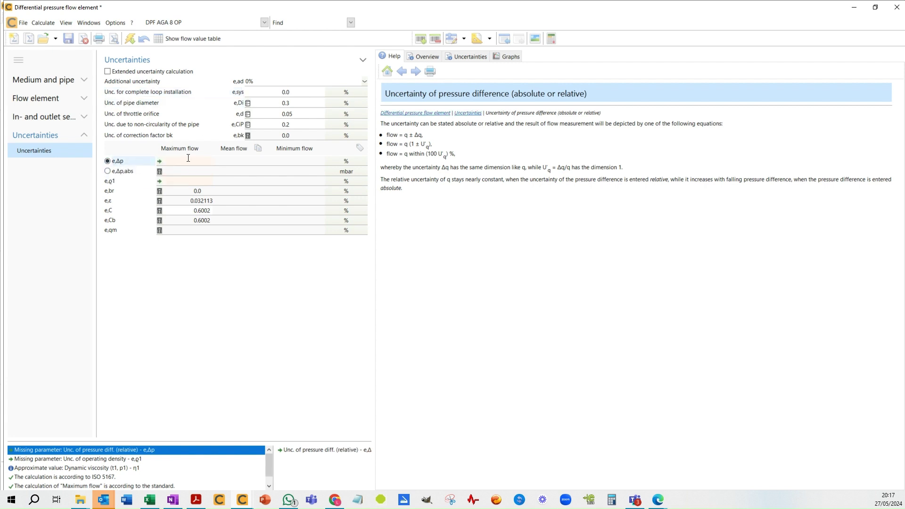
click(108, 172)
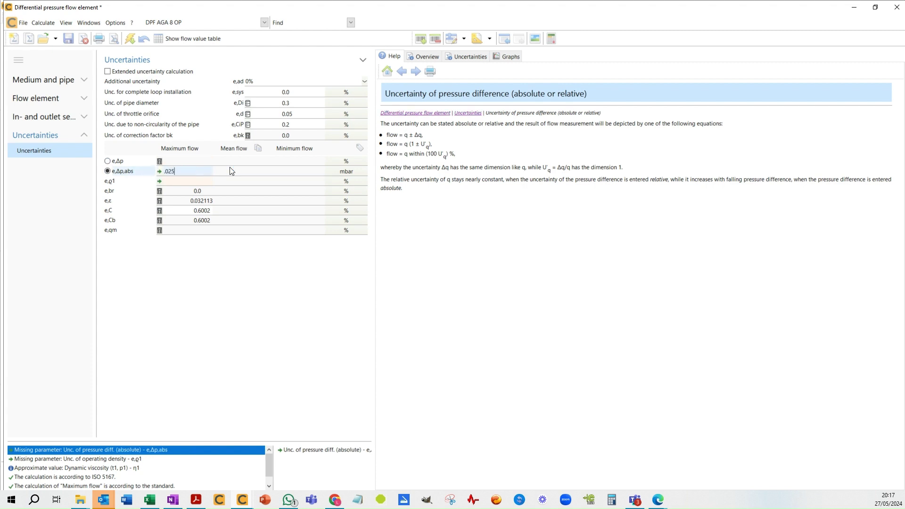
text(.025)
key(Return)
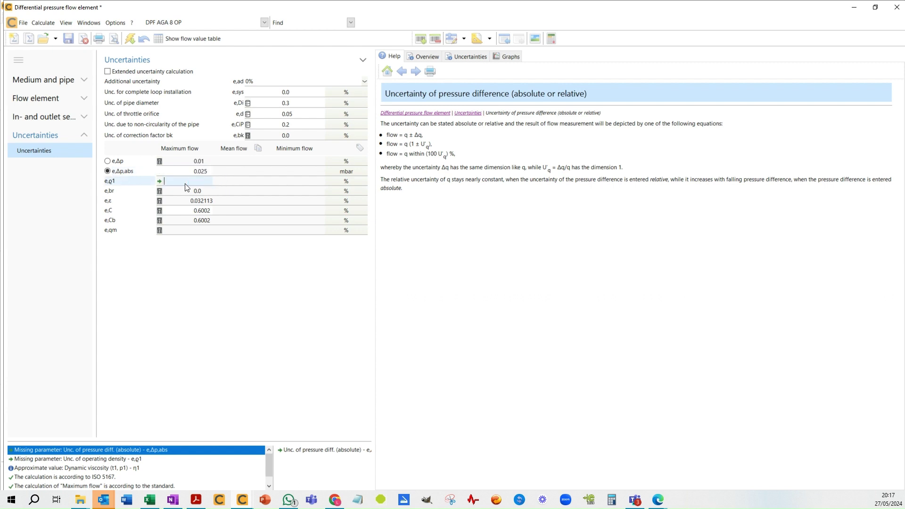
text(0)
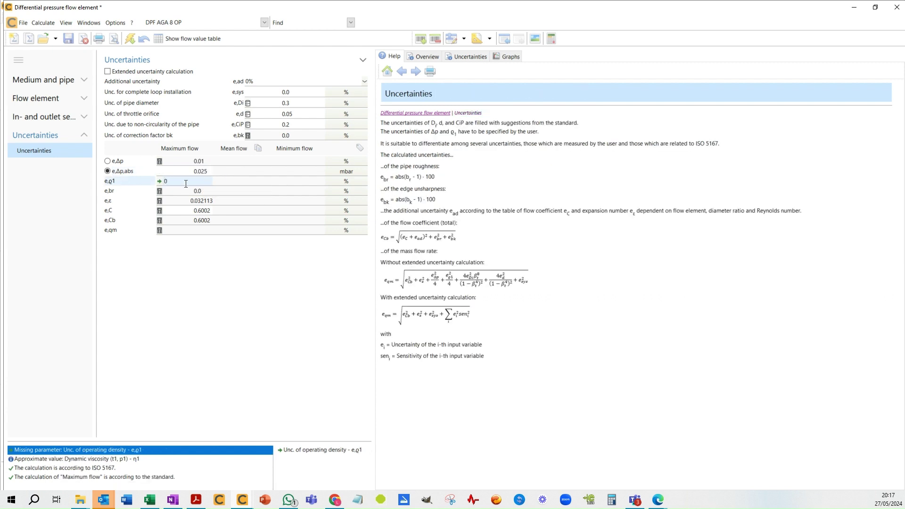
key(Return)
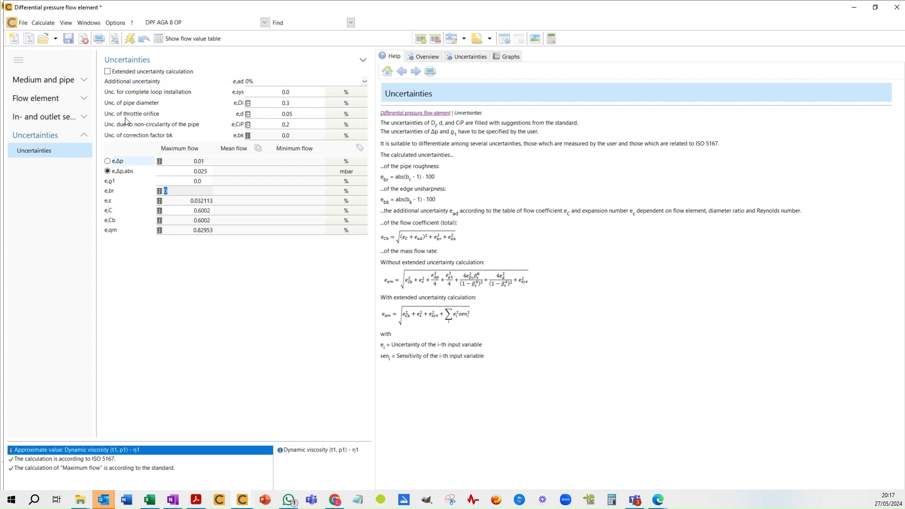
Step: Enable the extended uncertainty calculation and set the uncertainties of operating temperature to 0.5 % and absolute pressure to 0.025 %
click(107, 73)
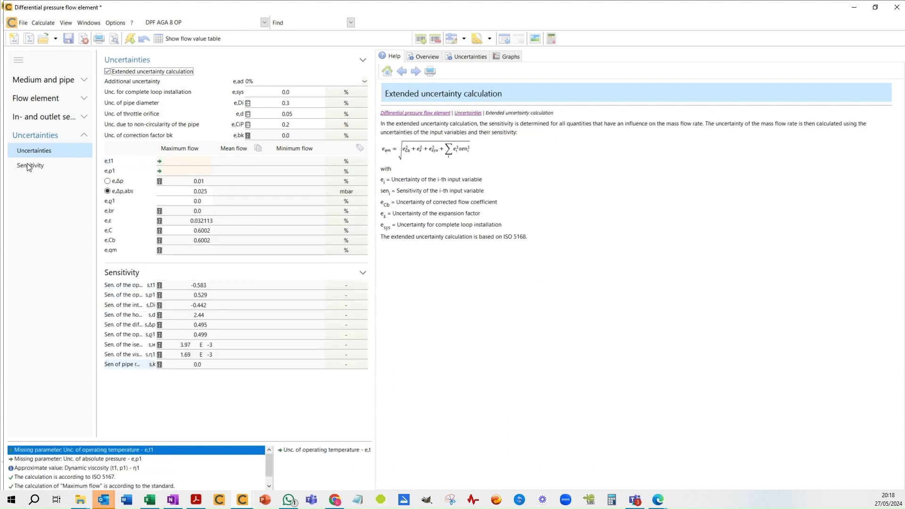
click(174, 161)
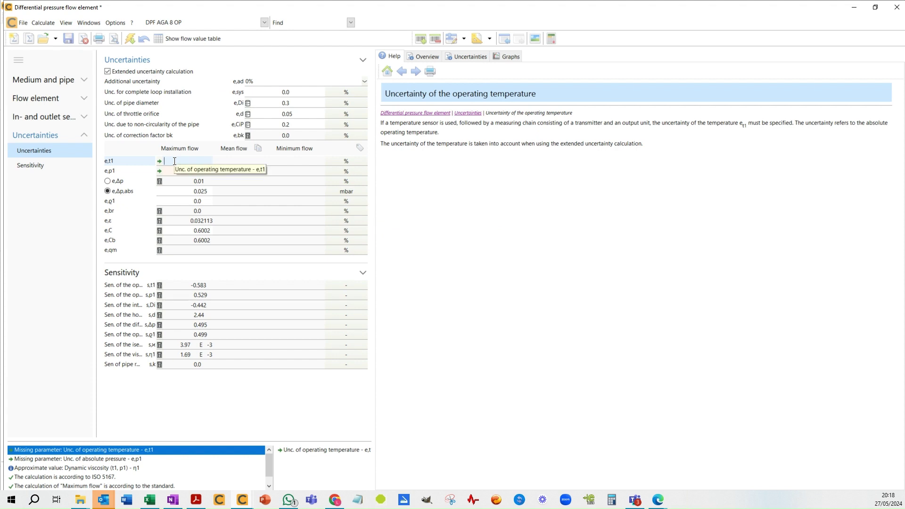
text(.05)
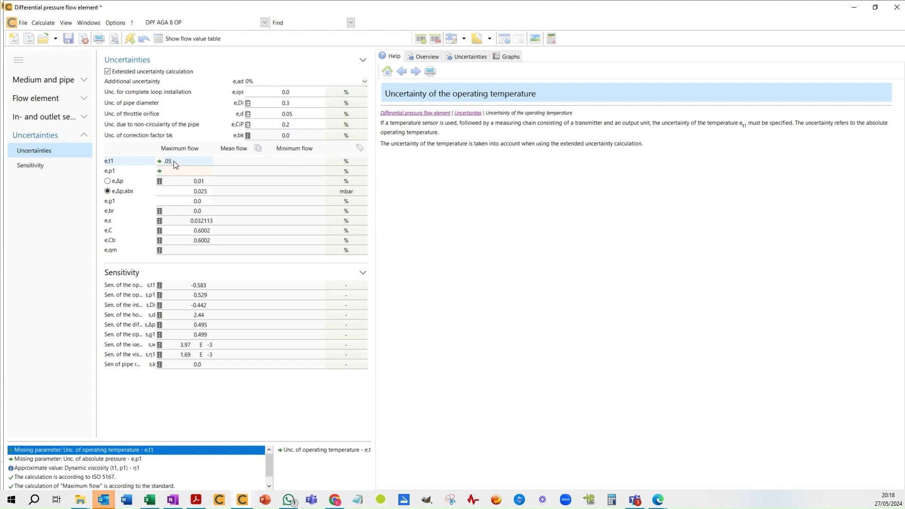
click(176, 170)
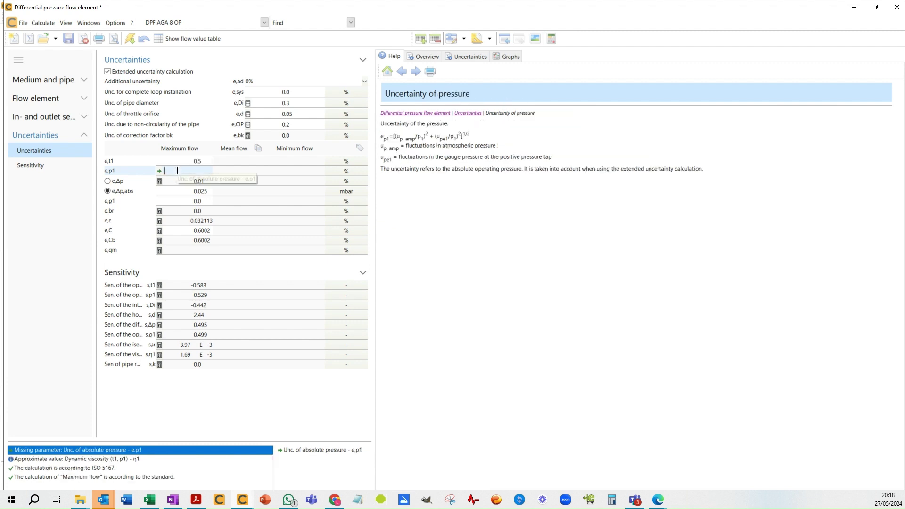
text(.025)
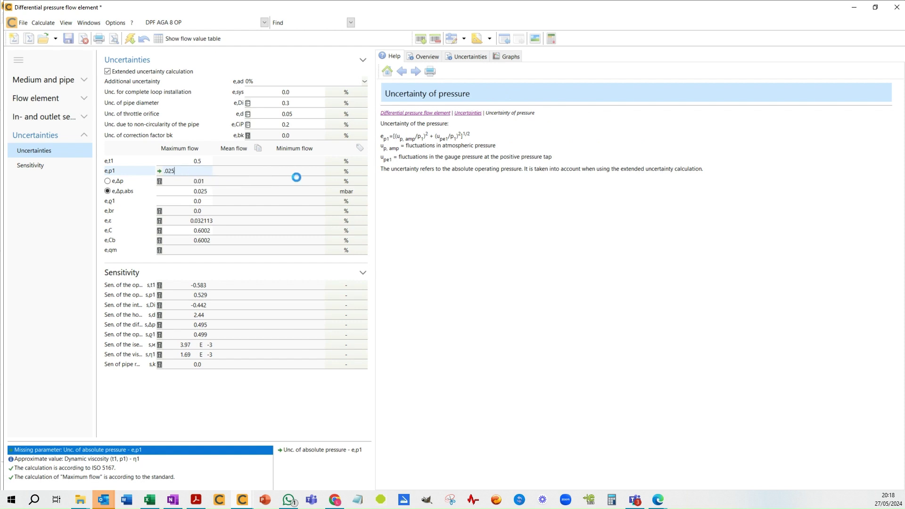
key(Tab)
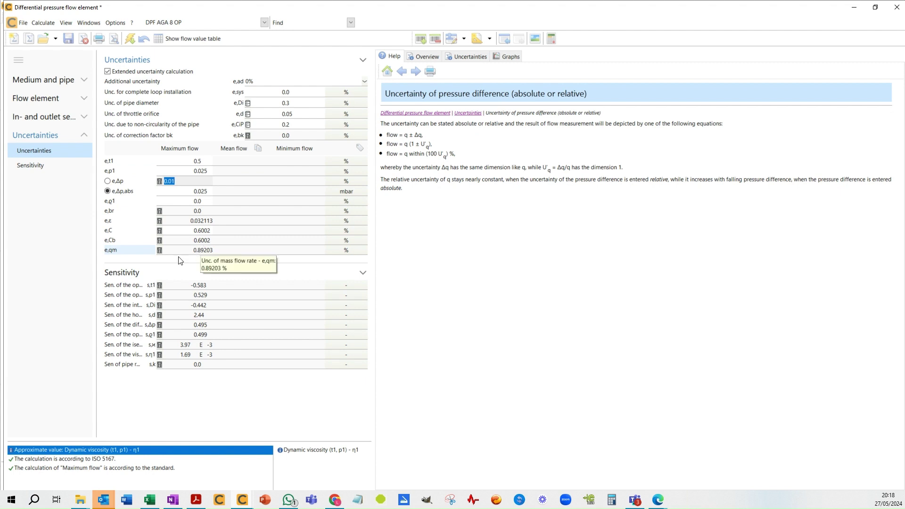
Step: Plot the mass flow rate uncertainty against standard volume flow rate from 2,000 to 20,000 m³/h and retain the graph with the calculation
click(186, 250)
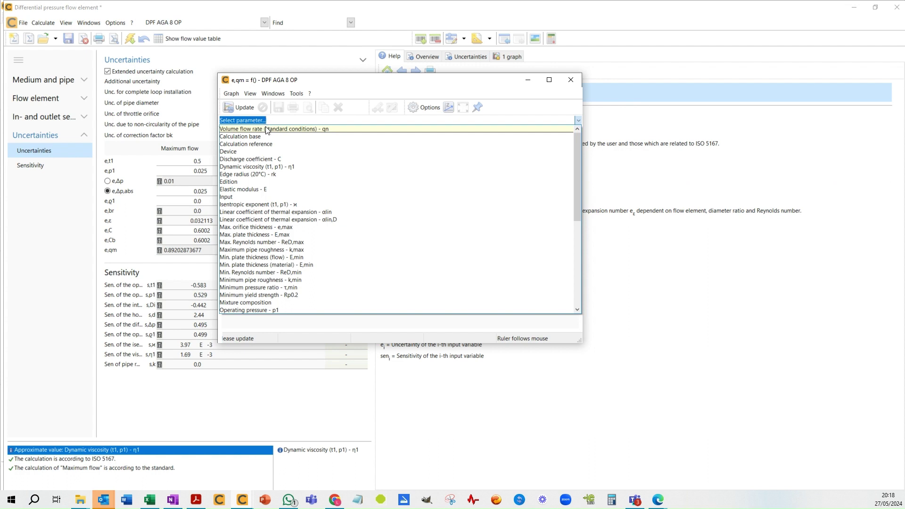
click(268, 129)
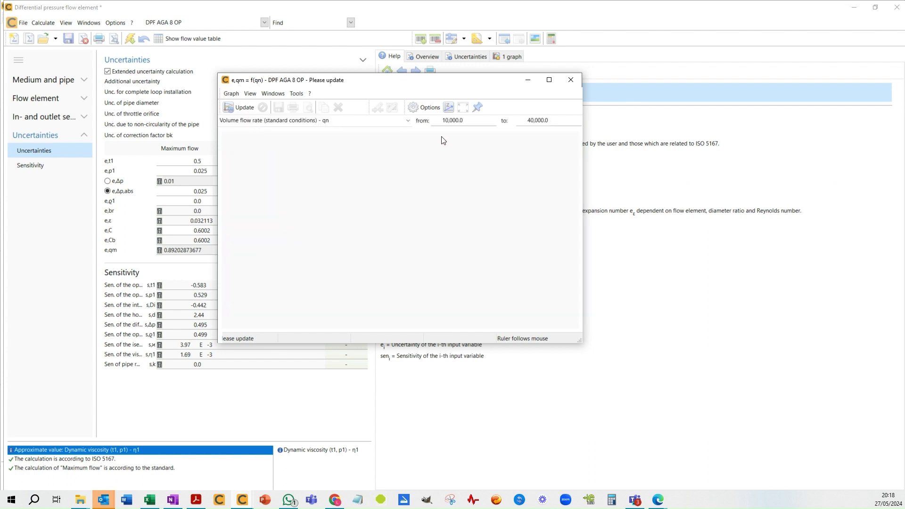
double_click(471, 122)
text(2000)
key(Tab)
text(200)
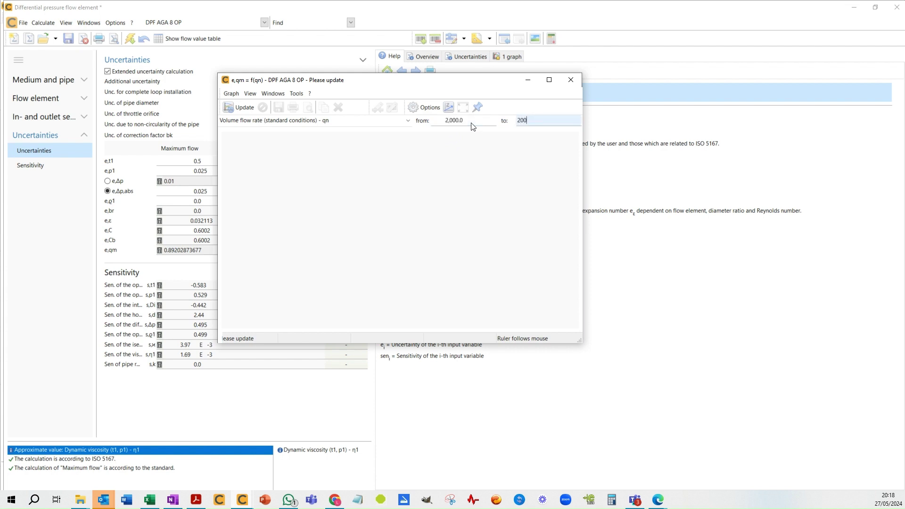
text(00)
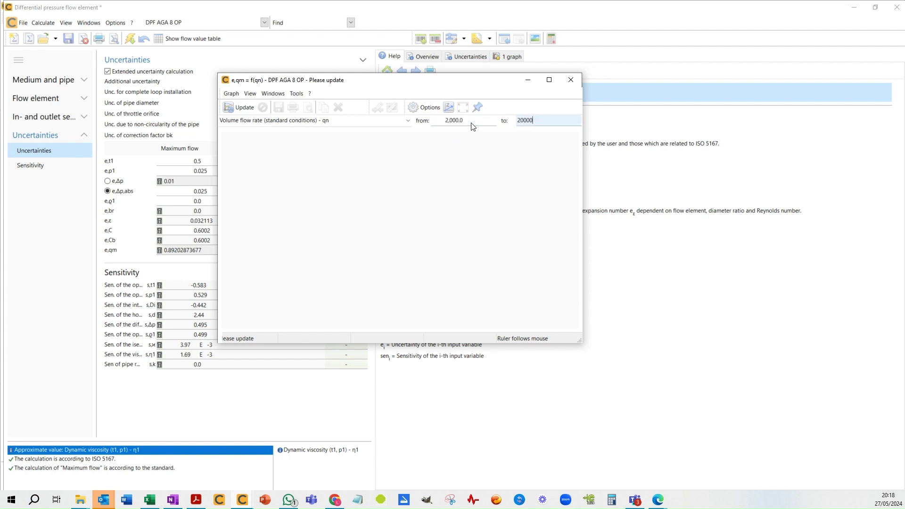
click(246, 110)
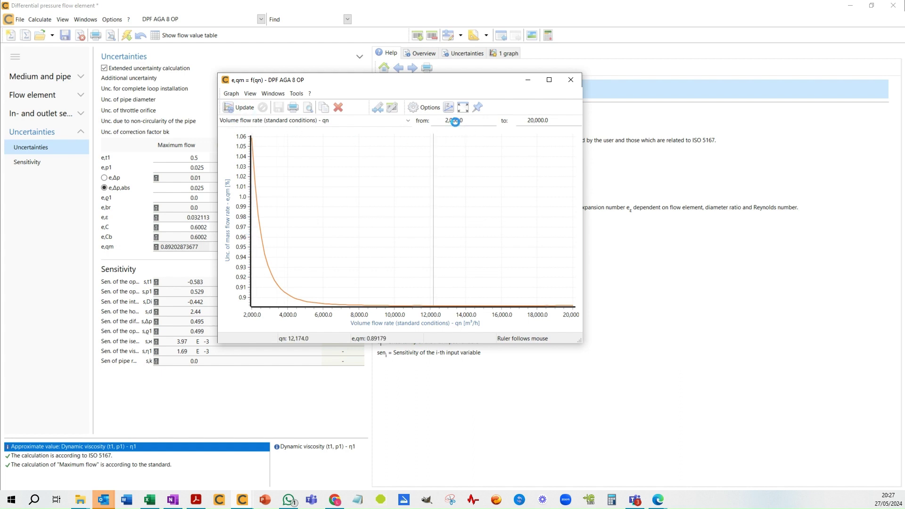
click(570, 80)
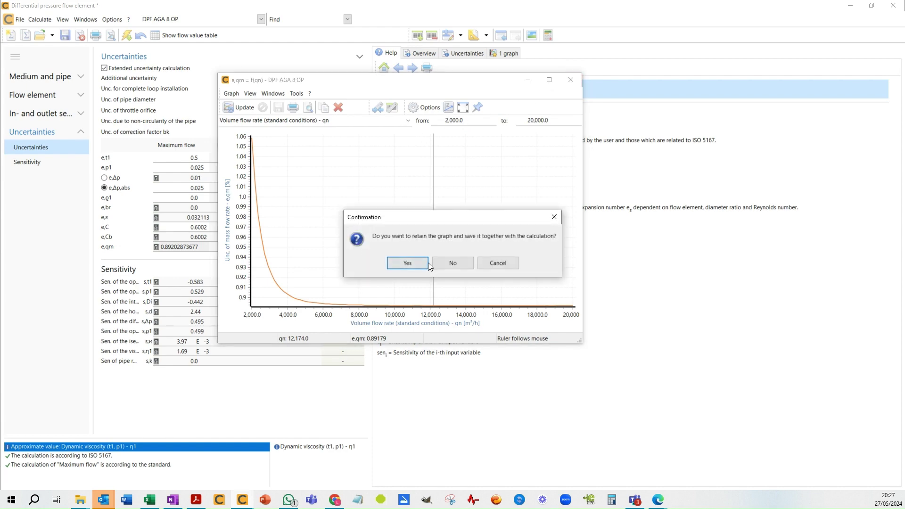
click(421, 263)
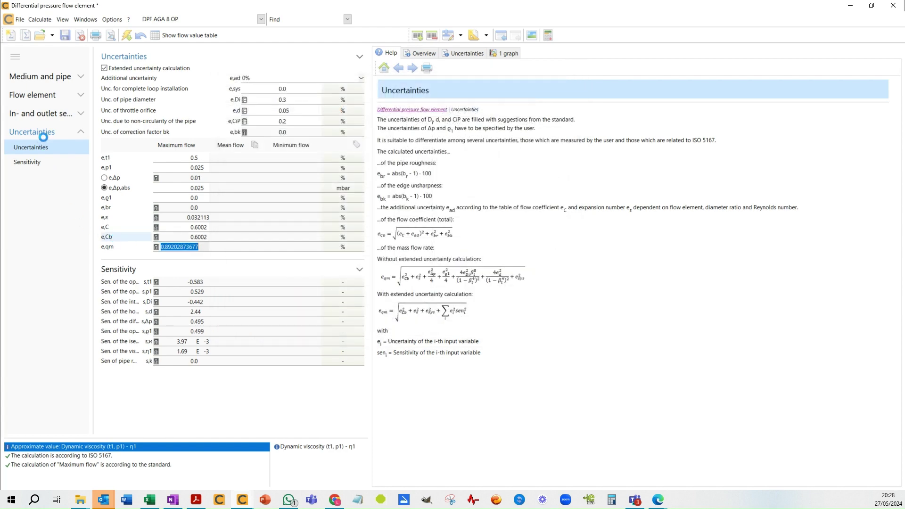
Step: Add mean flow and minimum flow operating points to the flow element data
click(37, 98)
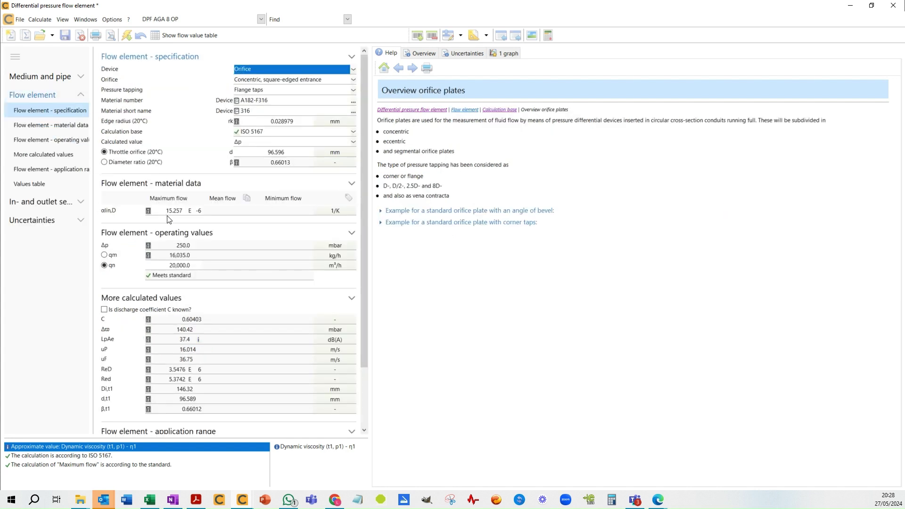
click(246, 197)
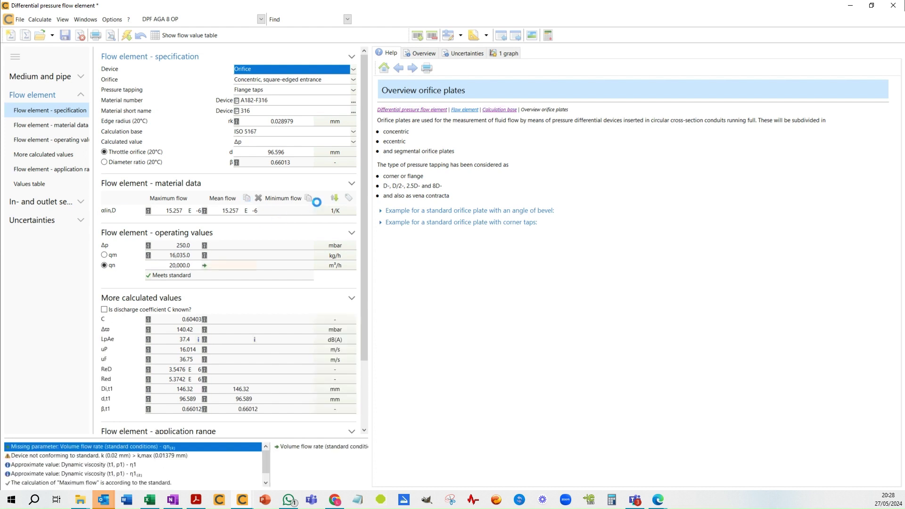
click(309, 198)
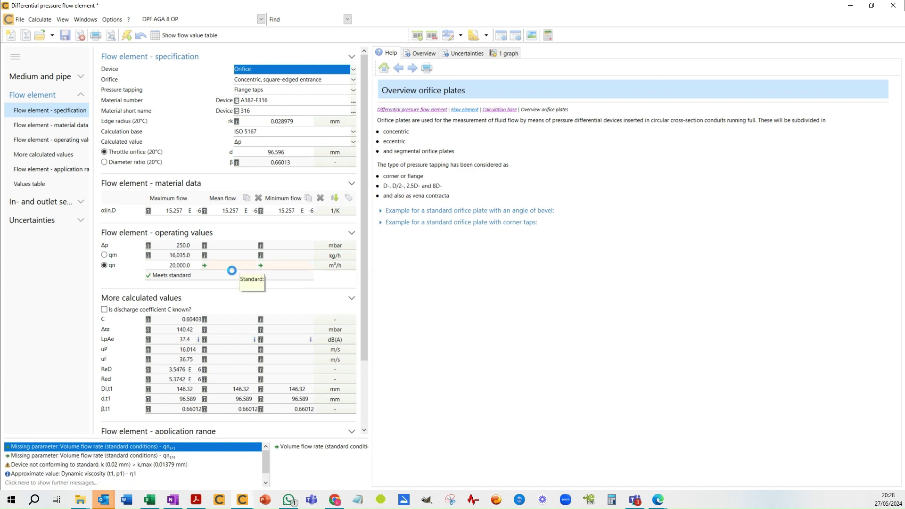
Step: Set the standard volume flow rate to 10,000 m³/h for mean flow and 2,000 m³/h for minimum flow
click(232, 266)
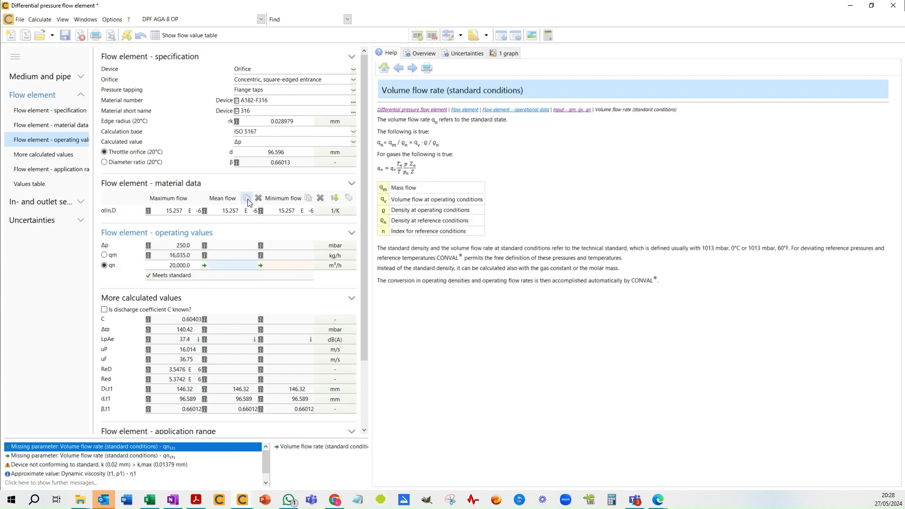
click(240, 265)
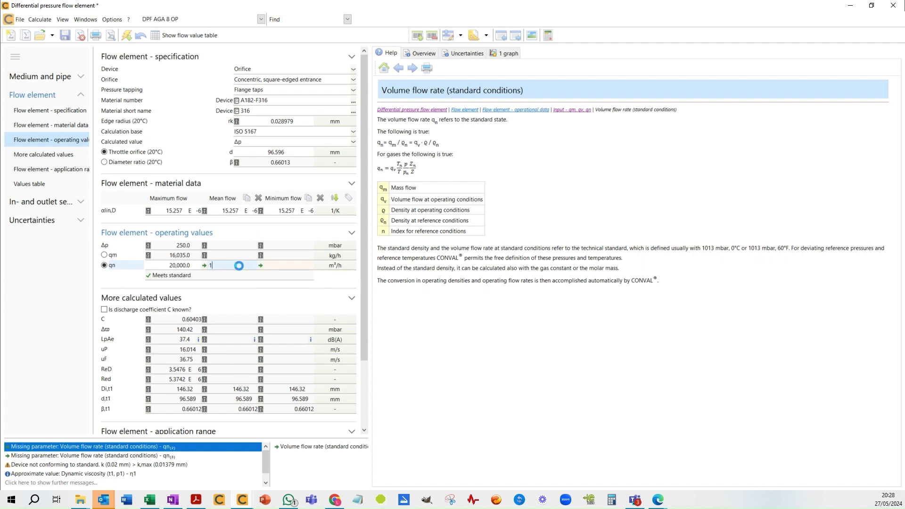
text(10,000)
key(Return)
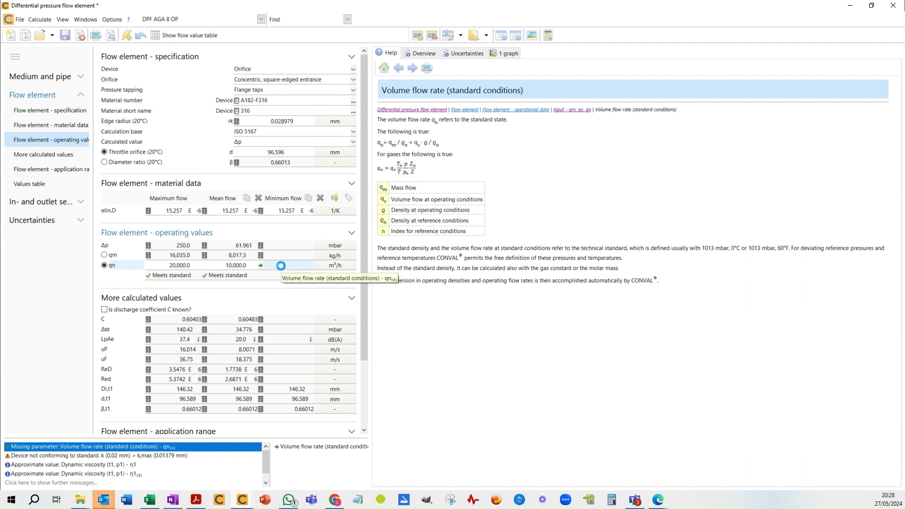
text(2,)
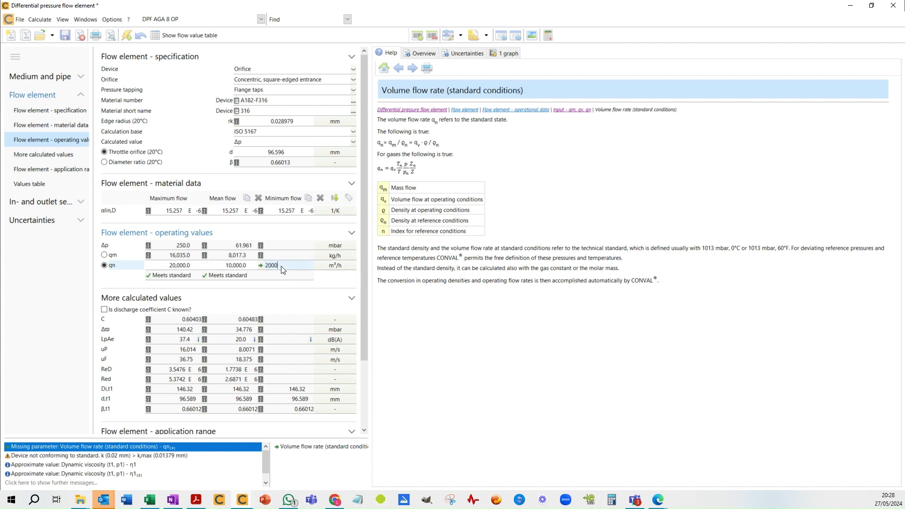
text(000)
key(Return)
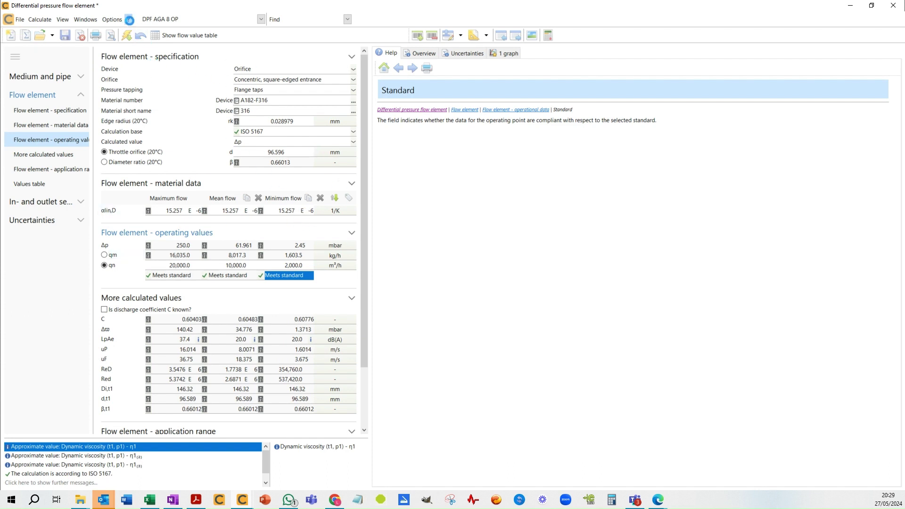
Step: Create a support request e-mail for the current calculation and append "hrehehreq" to its subject
click(128, 19)
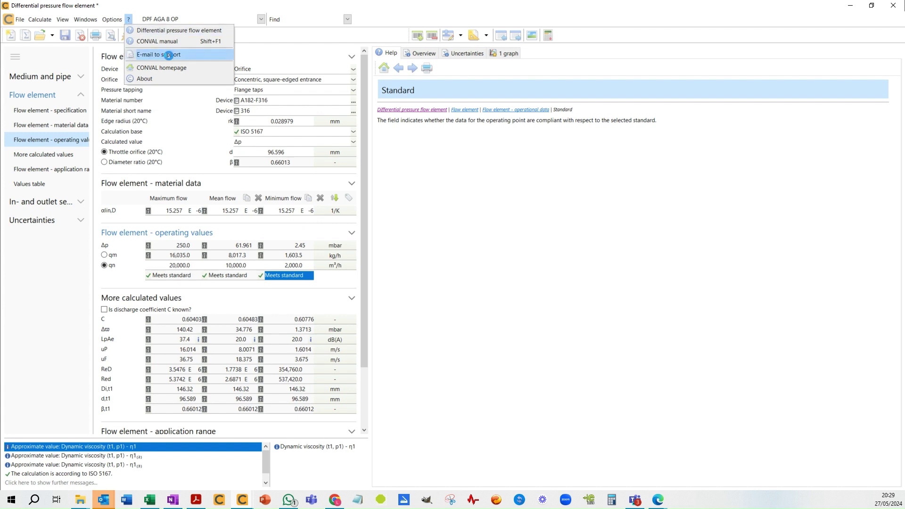
click(169, 55)
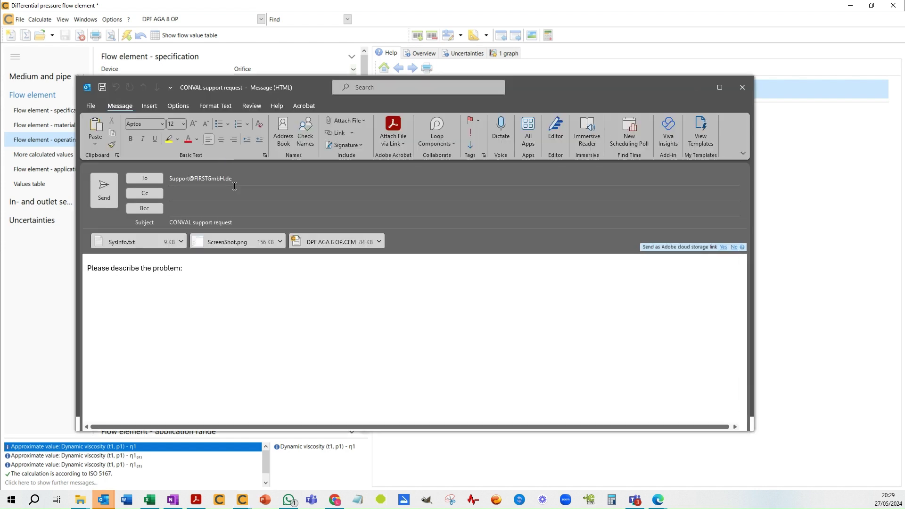
click(272, 223)
text(hrehehreq)
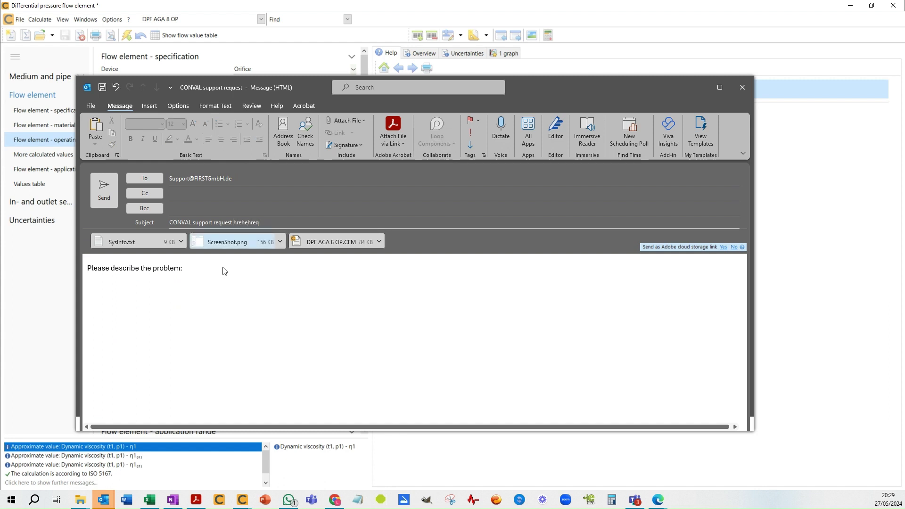
Step: Write "Issue with Cd value..." above "Signature" in the support message body and discard the e-mail without saving it
click(225, 275)
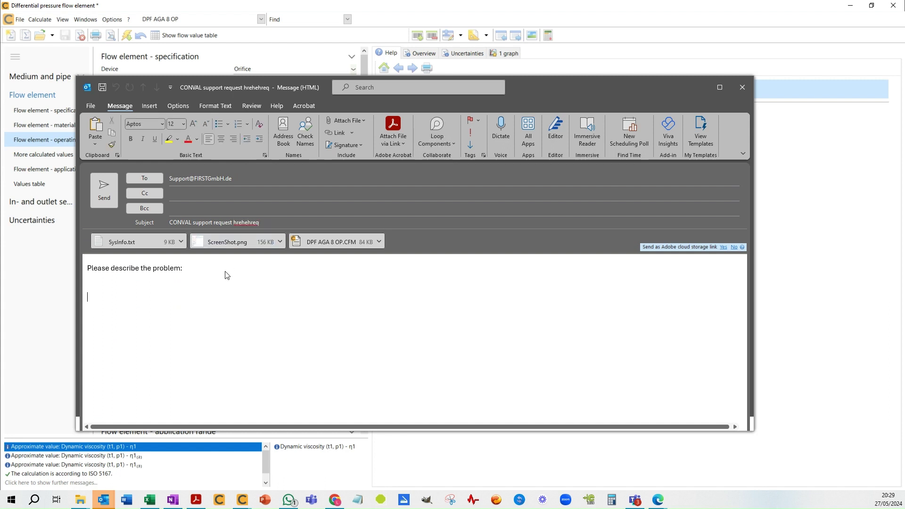
text(Signat)
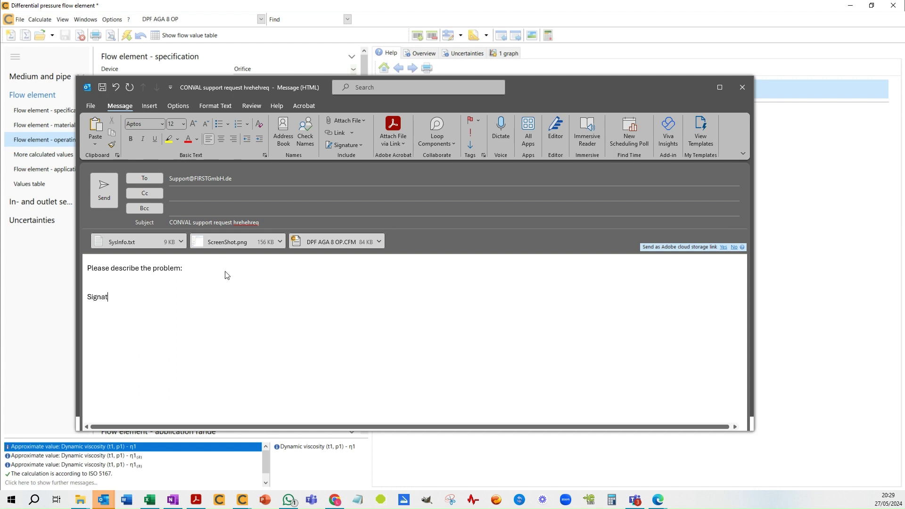
text(ure)
text(Issue wit)
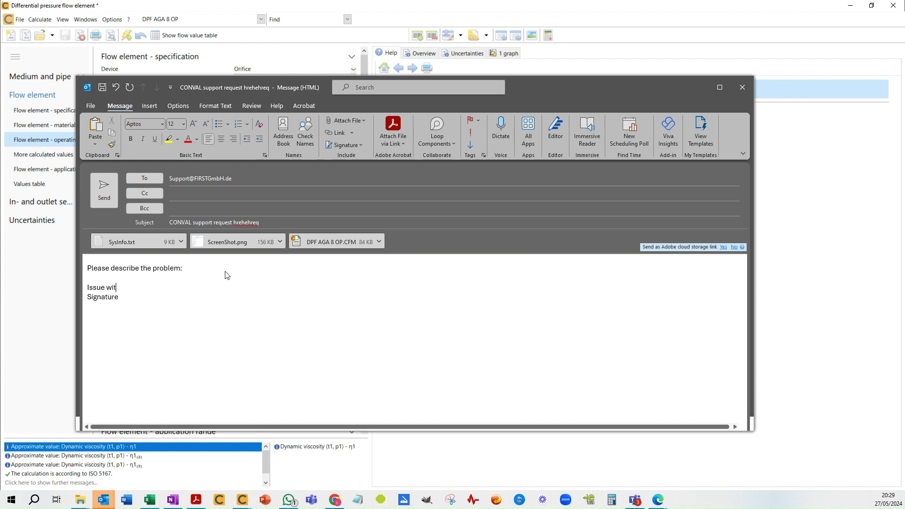
text(h Cd value...)
key(Return)
key(Return)
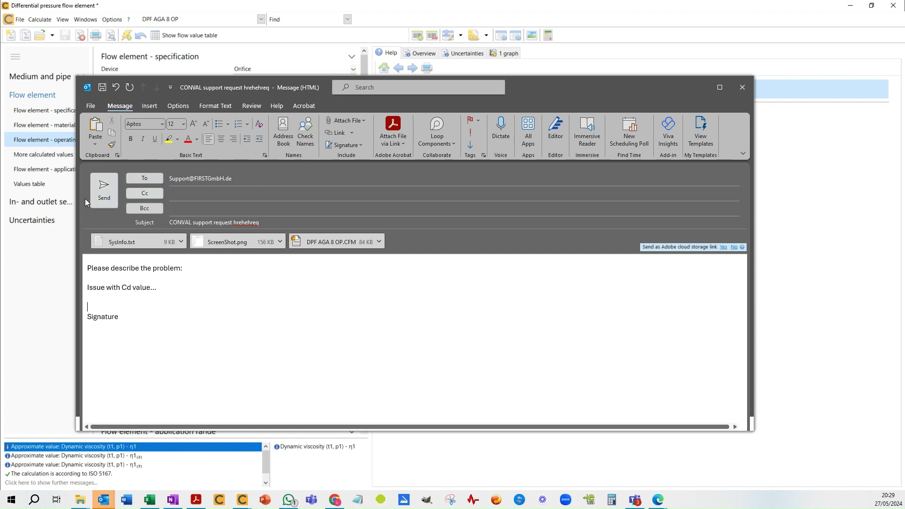
click(741, 88)
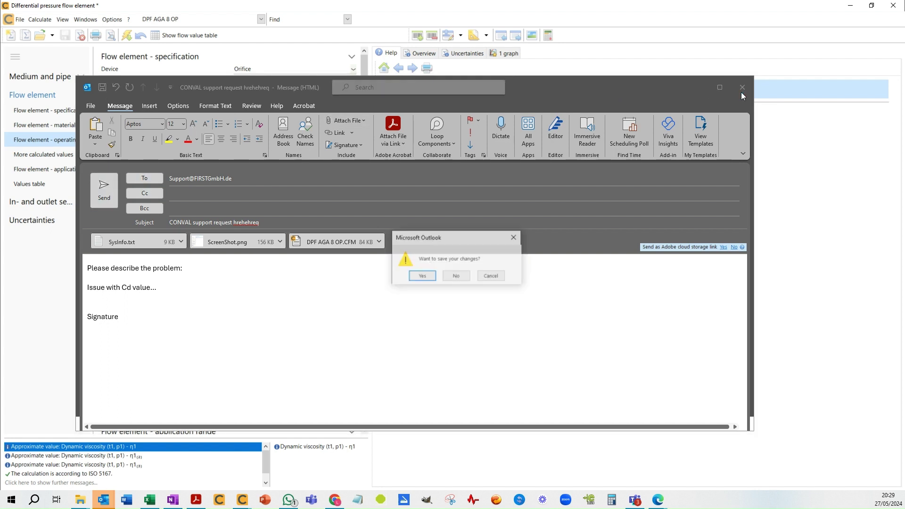
click(456, 277)
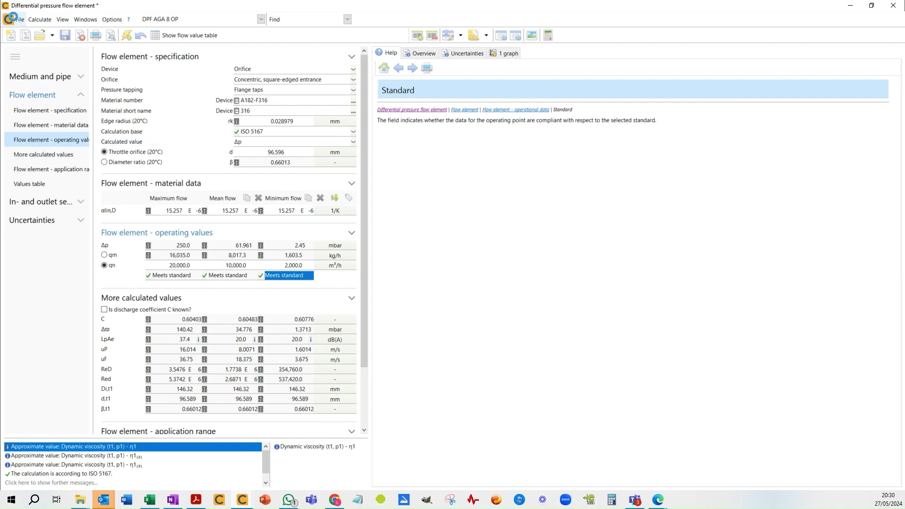
Step: Close the DPF AGA 8 OP differential pressure calculation without saving it
click(895, 8)
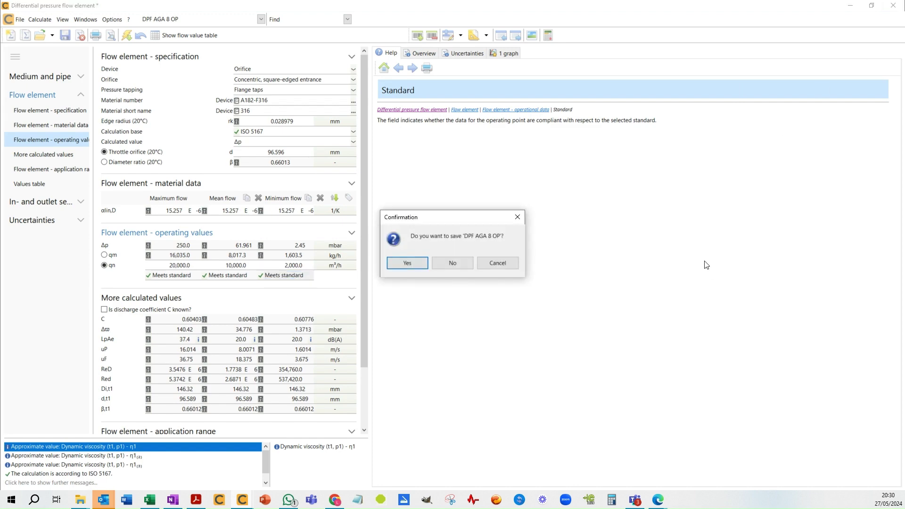
click(452, 263)
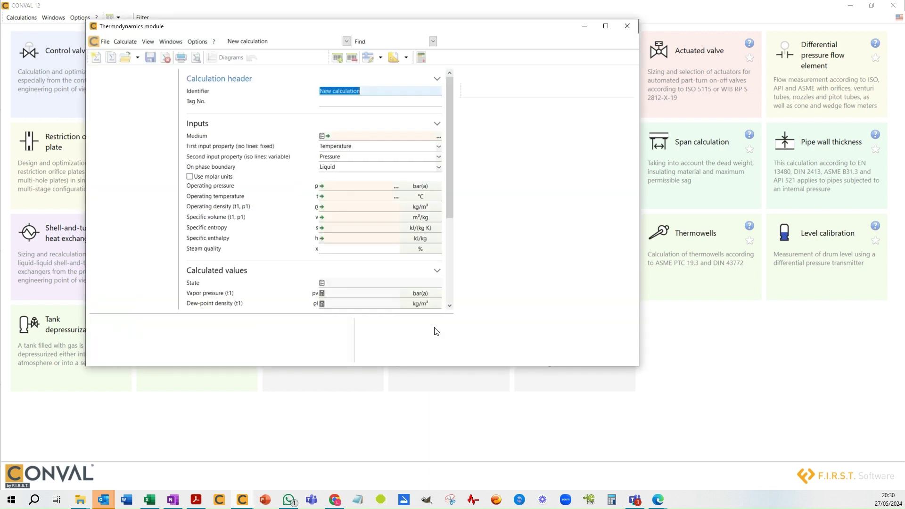
Step: Select the Natural gas AGA 8 fluid mixture as the medium of the new thermodynamics calculation
click(438, 137)
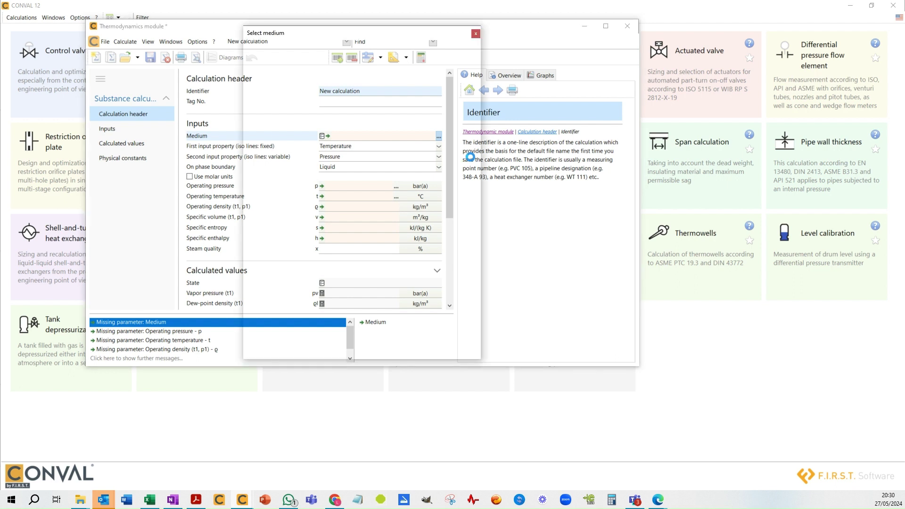
click(295, 52)
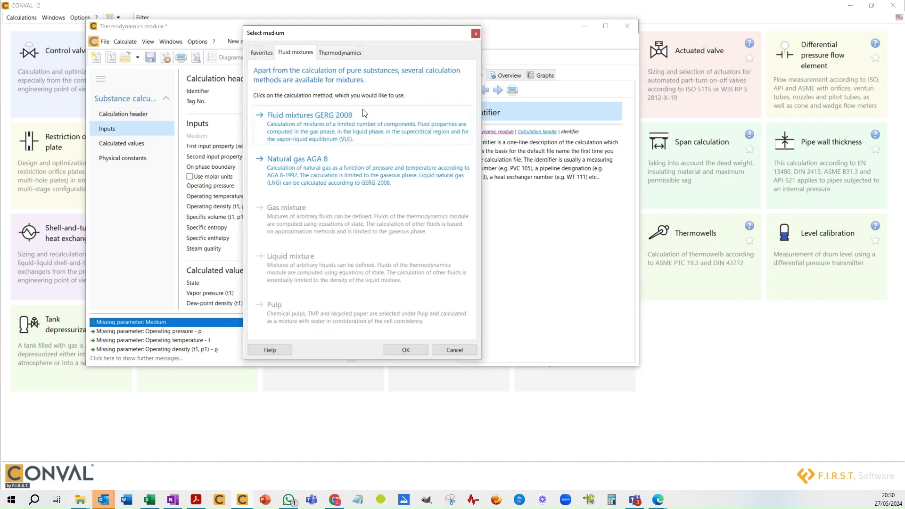
double_click(431, 163)
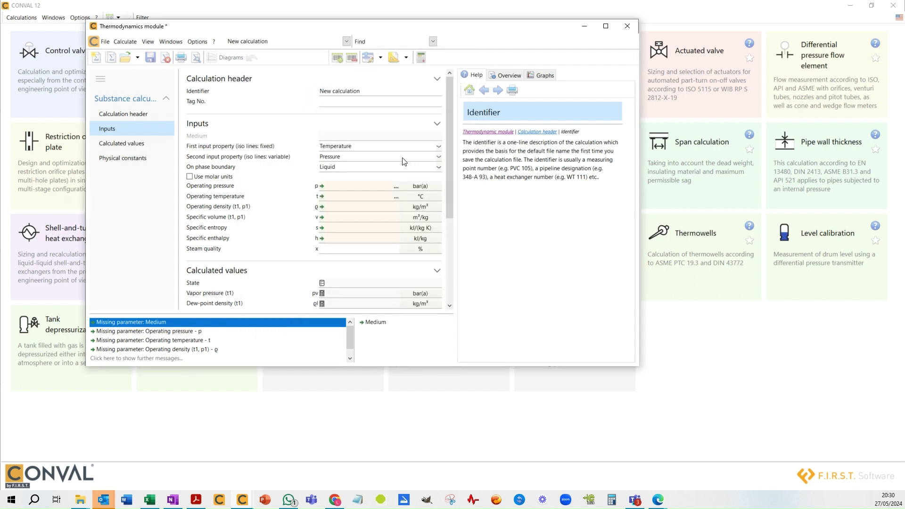
Step: Review the component percentages of the DPF AGA 8 mixture without editing them, and assign it as the mixture composition
click(438, 147)
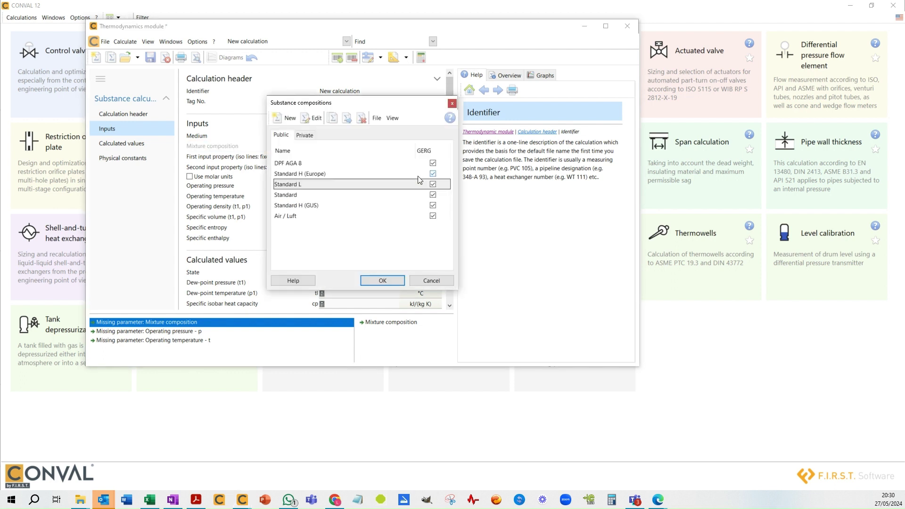
click(298, 164)
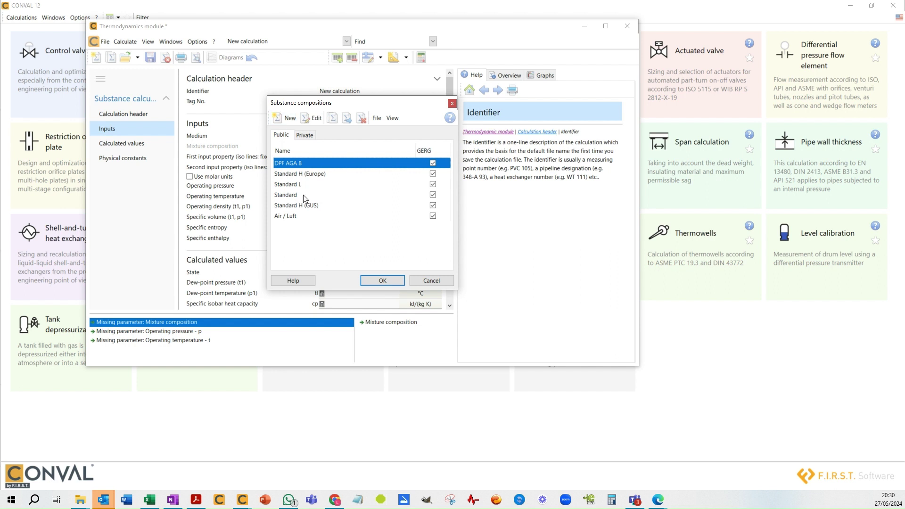
click(316, 119)
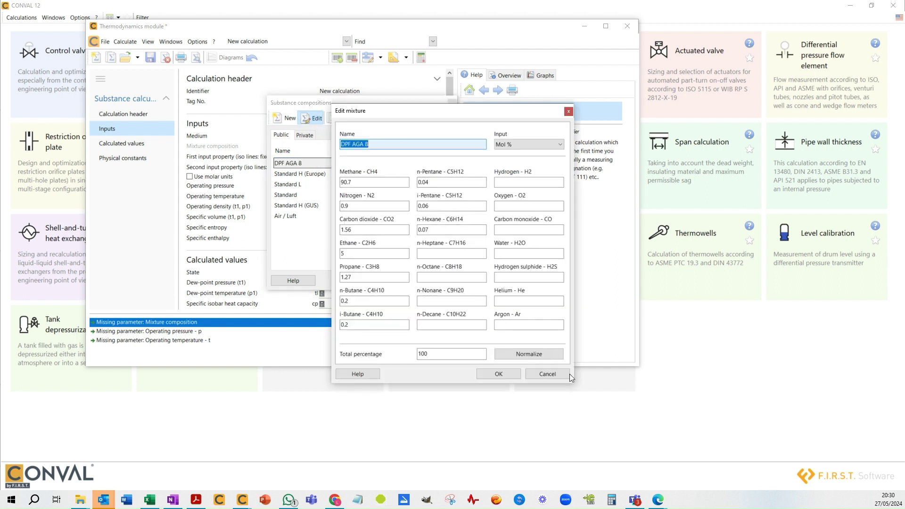
click(545, 375)
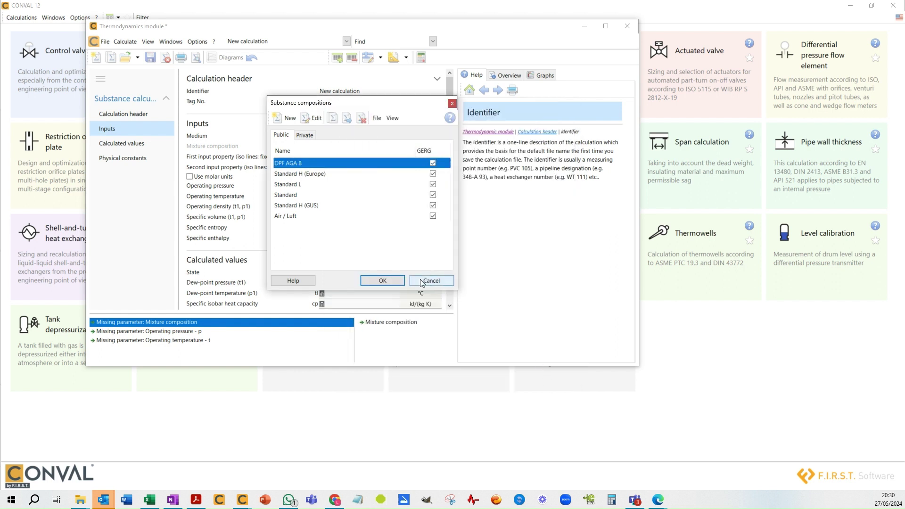
click(372, 280)
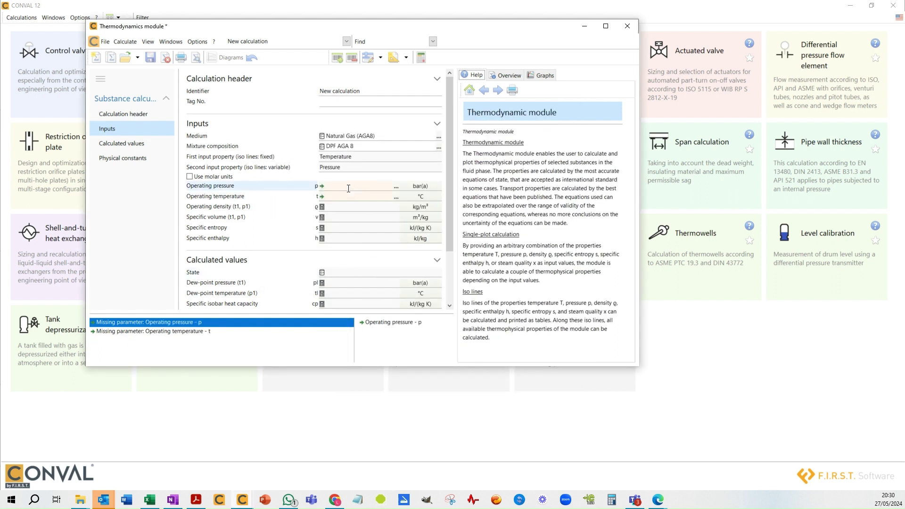
Step: Set the operating pressure to 20 and the operating temperature to 15 °C
click(348, 186)
text(20)
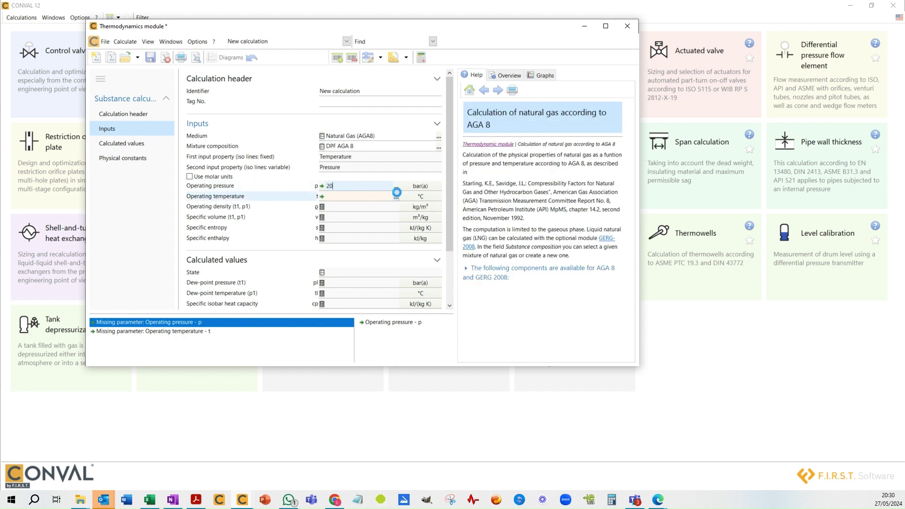
key(Tab)
text(15)
Step: Change the operating pressure unit to bar(g) and view the calculated gas properties
click(425, 187)
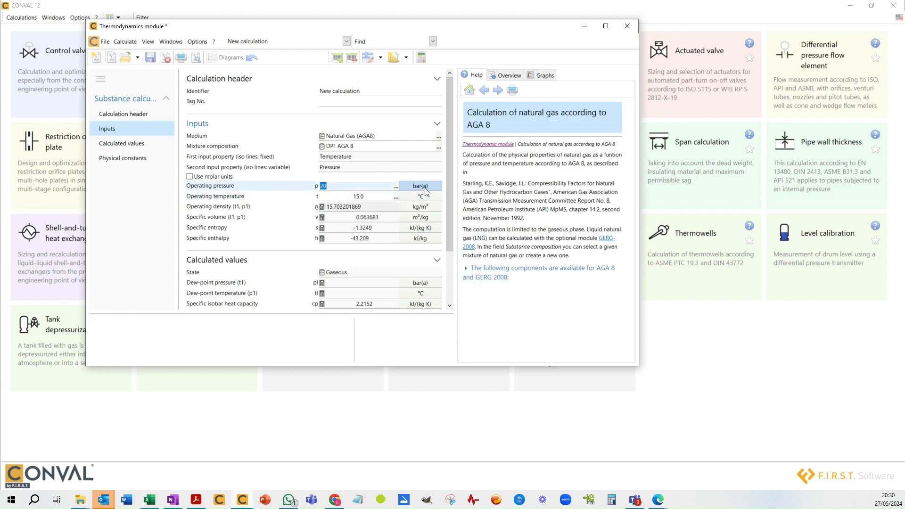
click(425, 186)
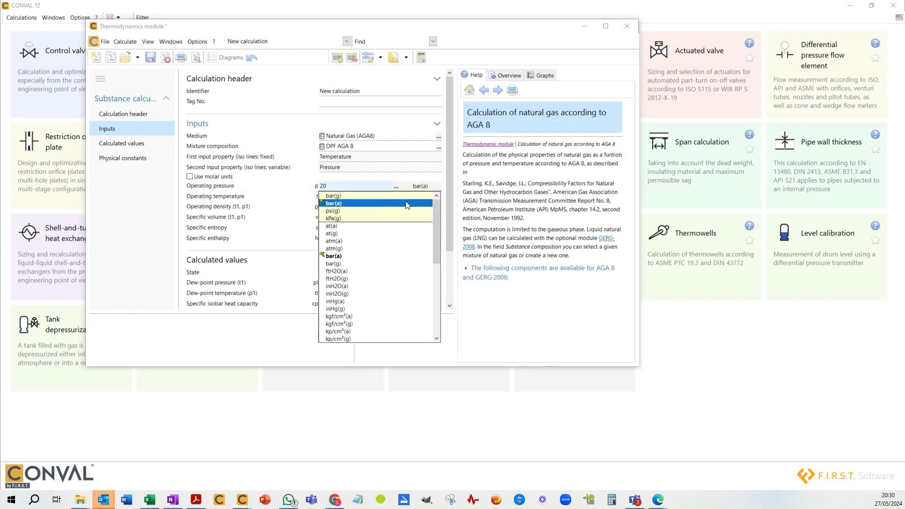
click(357, 195)
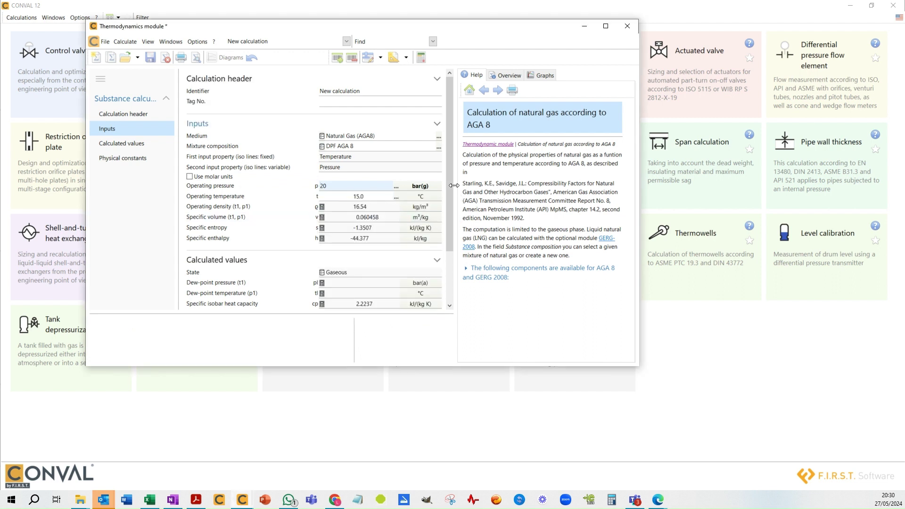
scroll(447, 180, down, 3)
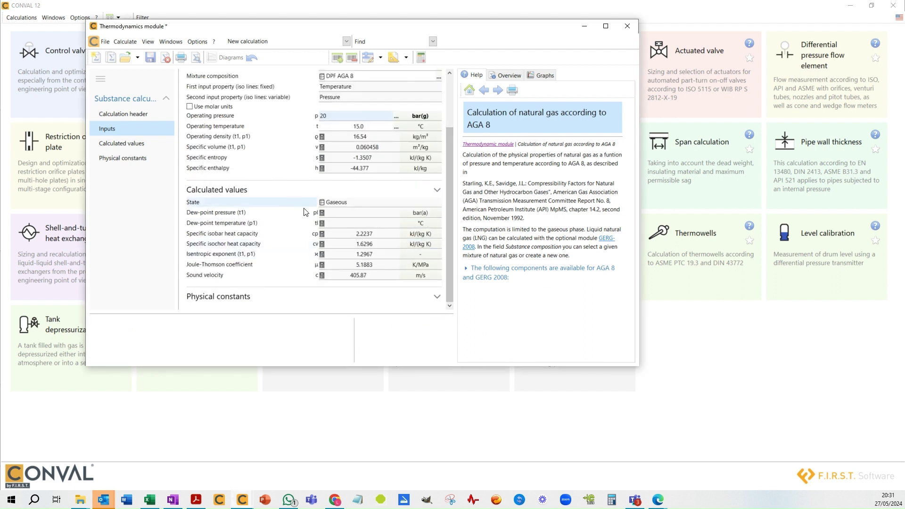